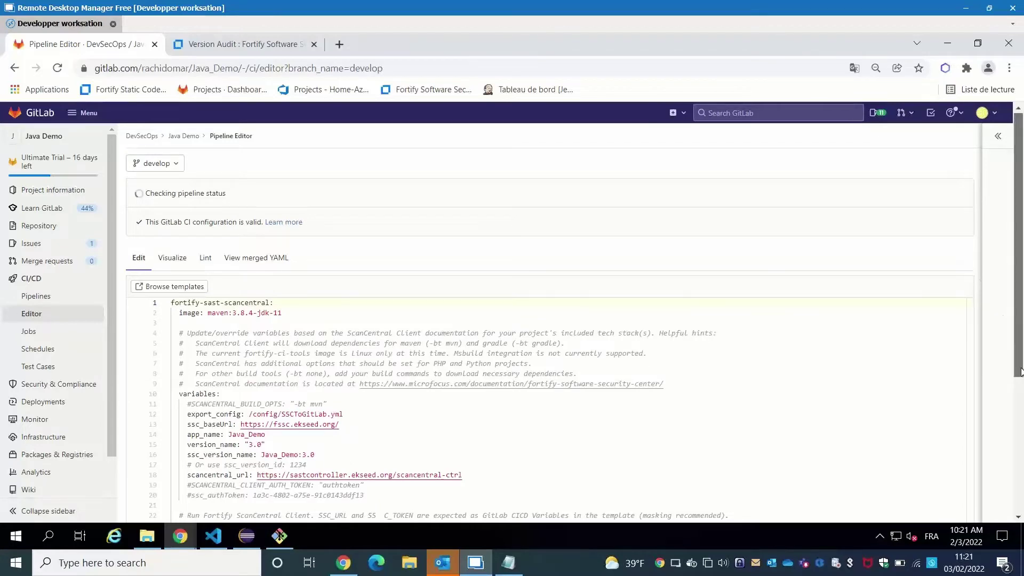
Step: Examine the variables block of the develop branch's pipeline configuration, including the SSC URL, application and version names, ScanCentral URL and token entries
{"action": "scroll", "coordinate": [1017, 315], "scroll_direction": "down", "scroll_amount": 4}
{"action": "scroll", "coordinate": [228, 252], "scroll_direction": "up", "scroll_amount": 1}
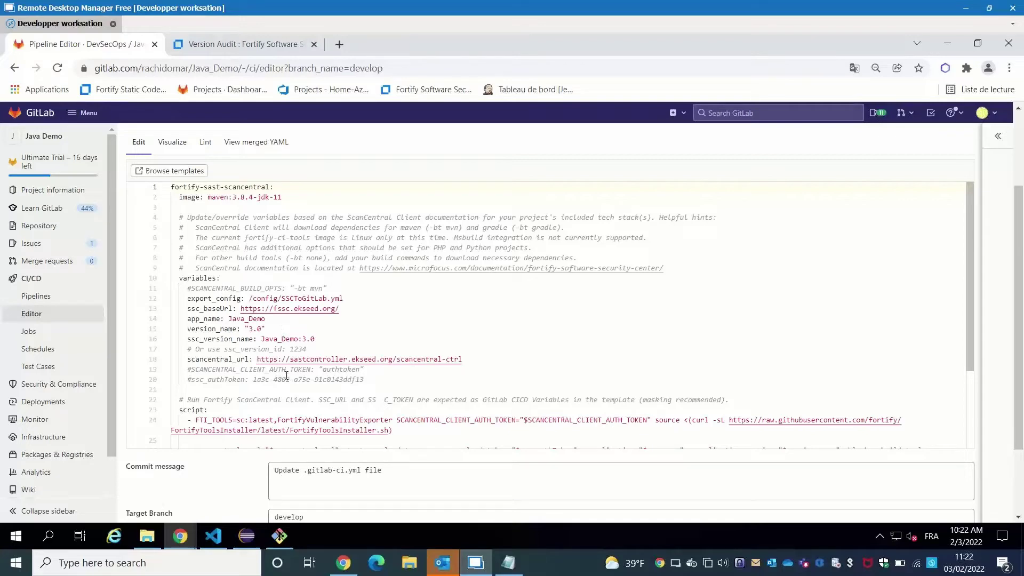
{"action": "scroll", "coordinate": [287, 376], "scroll_direction": "down", "scroll_amount": 1}
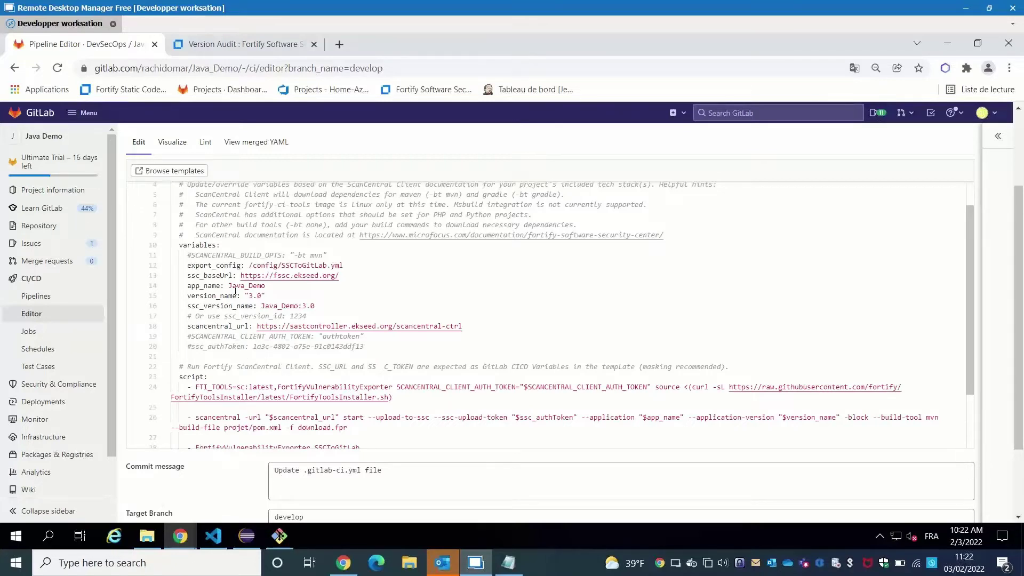
{"action": "scroll", "coordinate": [209, 250], "scroll_direction": "up", "scroll_amount": 1}
{"action": "left_click_drag", "start_coordinate": [187, 300], "coordinate": [437, 378]}
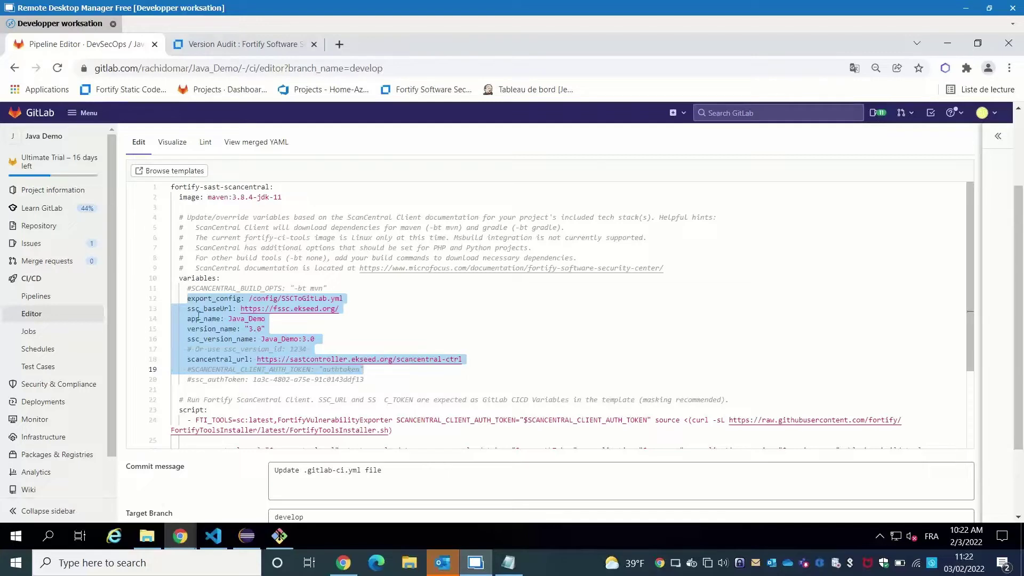
{"action": "left_click", "coordinate": [366, 308]}
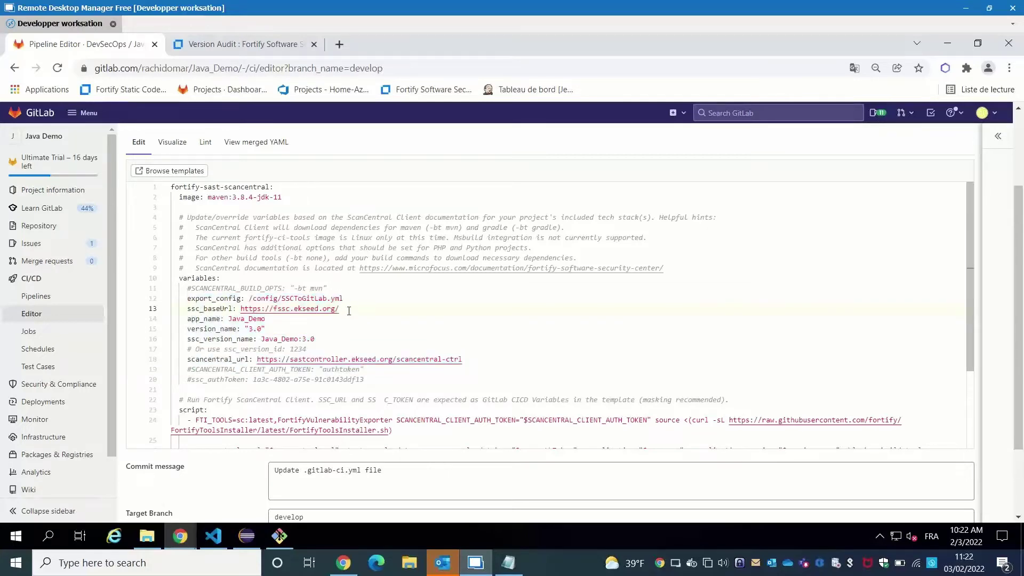
{"action": "left_click_drag", "start_coordinate": [339, 309], "coordinate": [185, 321]}
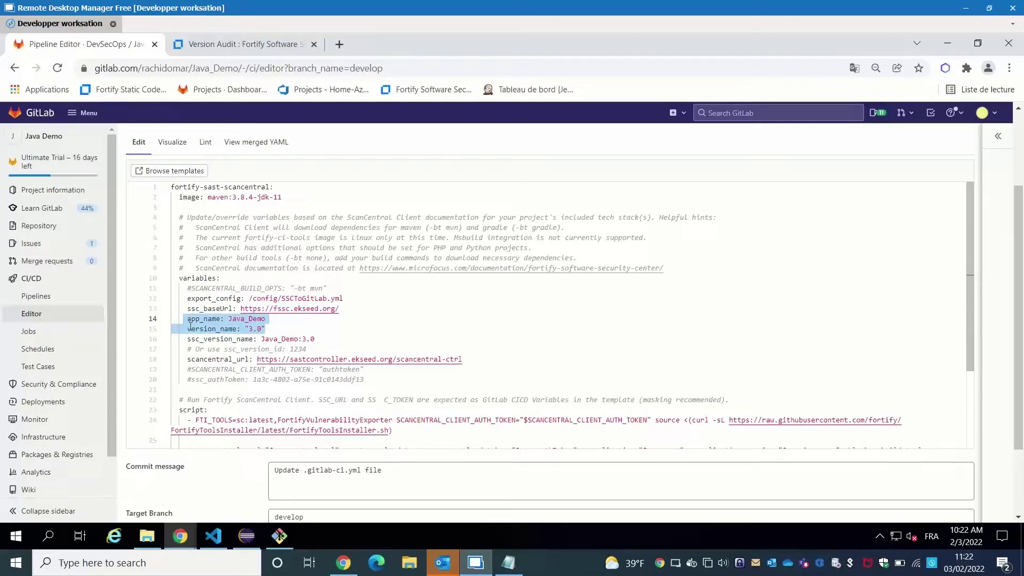
{"action": "scroll", "coordinate": [246, 362], "scroll_direction": "down", "scroll_amount": 1}
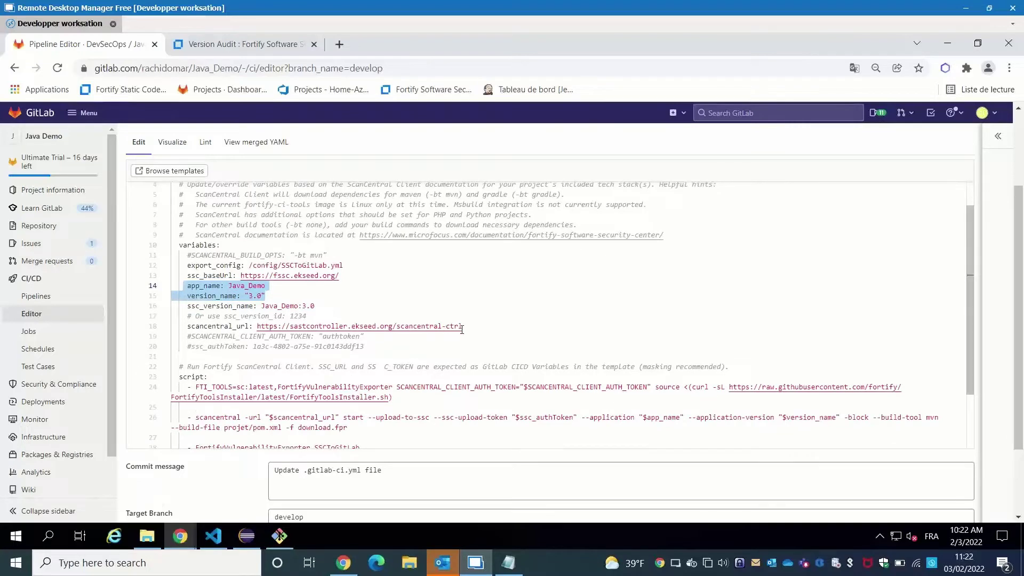
{"action": "left_click_drag", "start_coordinate": [471, 327], "coordinate": [257, 329]}
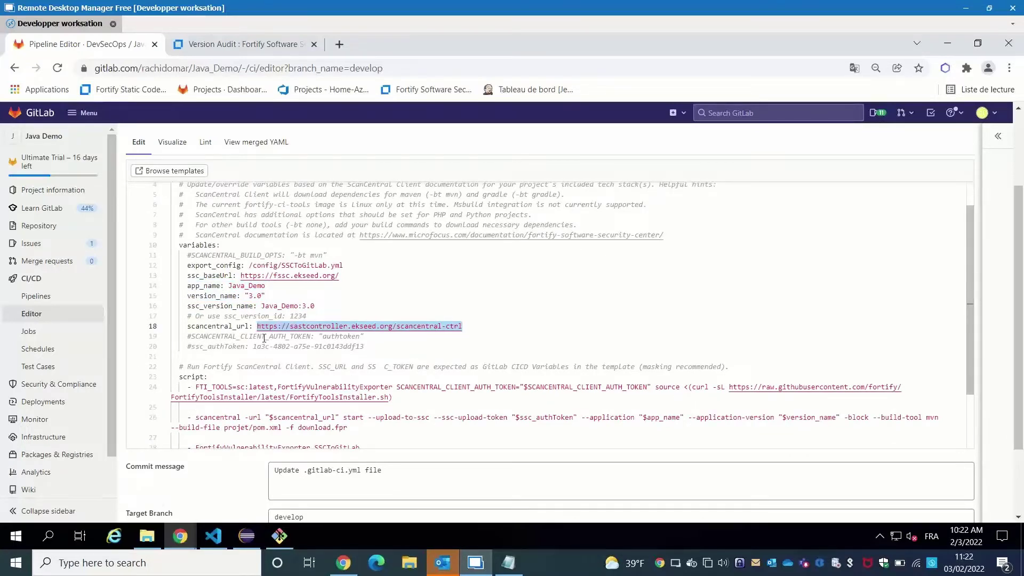
{"action": "left_click_drag", "start_coordinate": [381, 345], "coordinate": [227, 339]}
{"action": "left_click", "coordinate": [228, 339]}
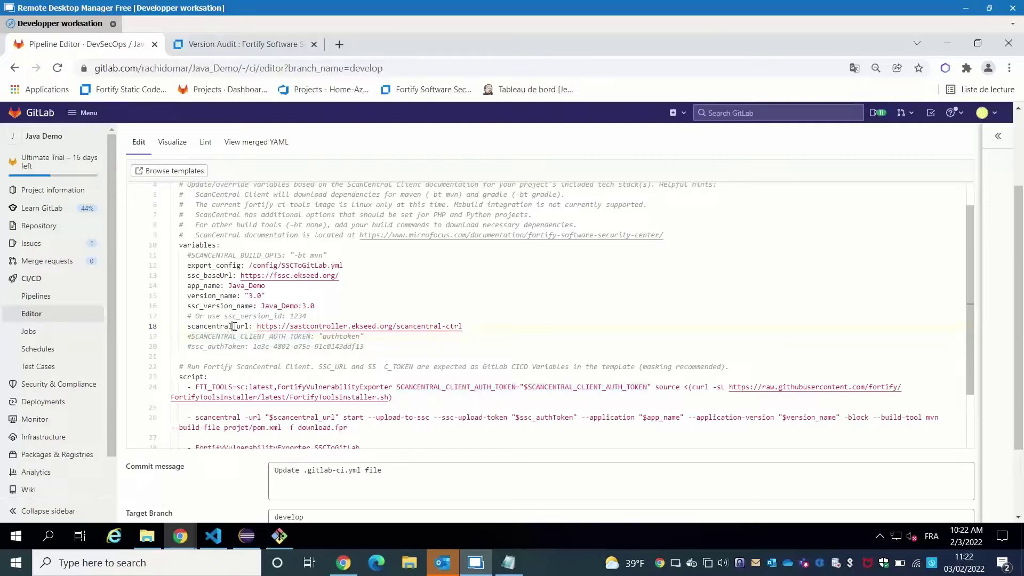
{"action": "key", "text": "Down"}
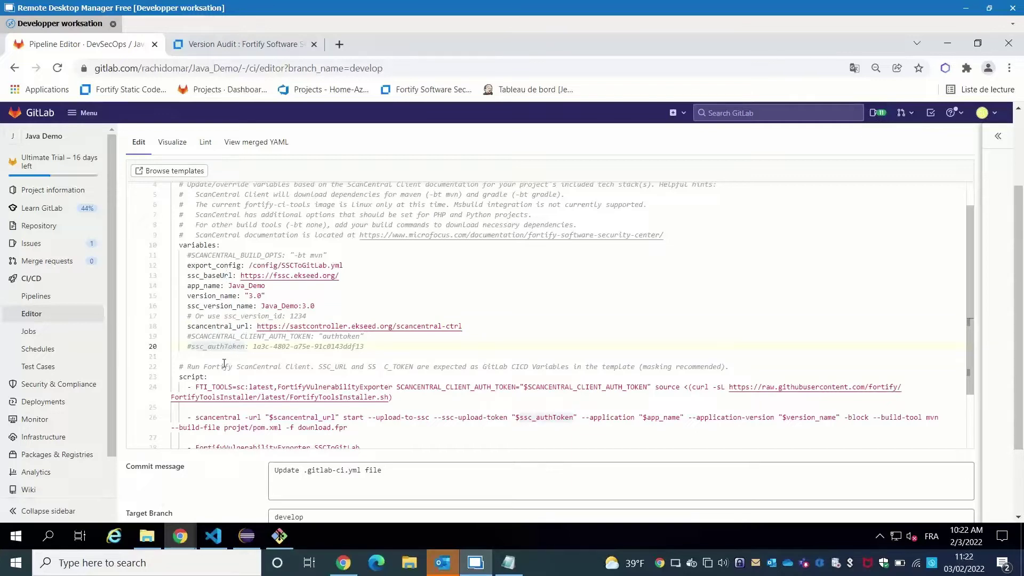
Step: Examine the script's FTI_TOOLS line that installs the ScanCentral client and FortifyVulnerabilityExporter
{"action": "scroll", "coordinate": [221, 378], "scroll_direction": "down", "scroll_amount": 1}
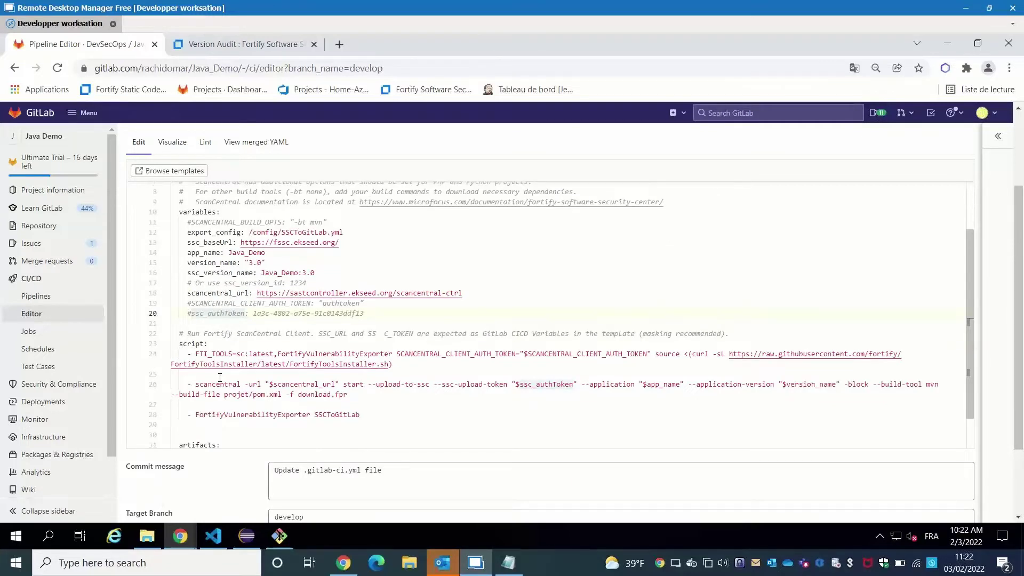
{"action": "mouse_move", "coordinate": [187, 345]}
{"action": "left_click_drag", "start_coordinate": [404, 368], "coordinate": [192, 355]}
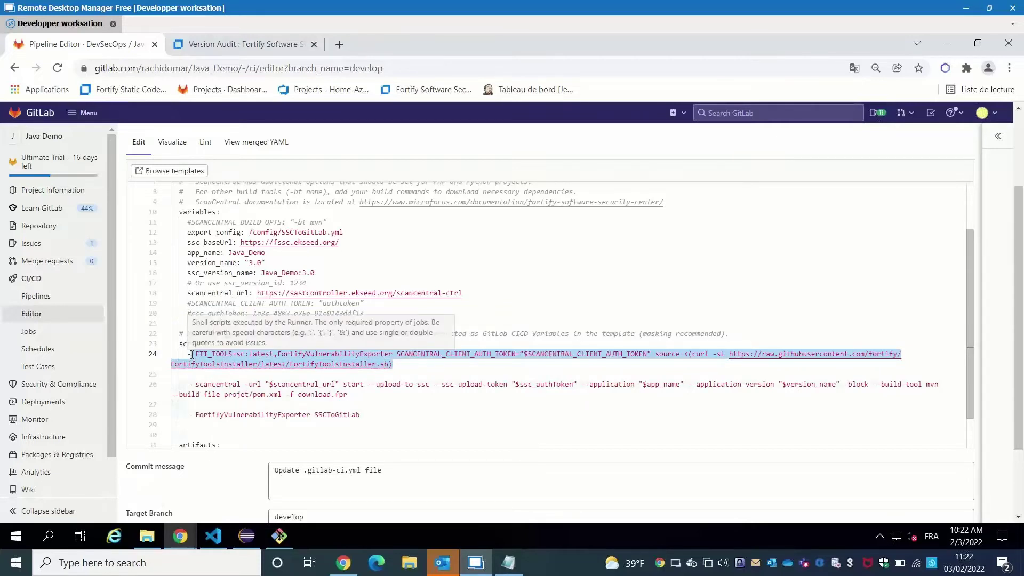
{"action": "left_click", "coordinate": [399, 366]}
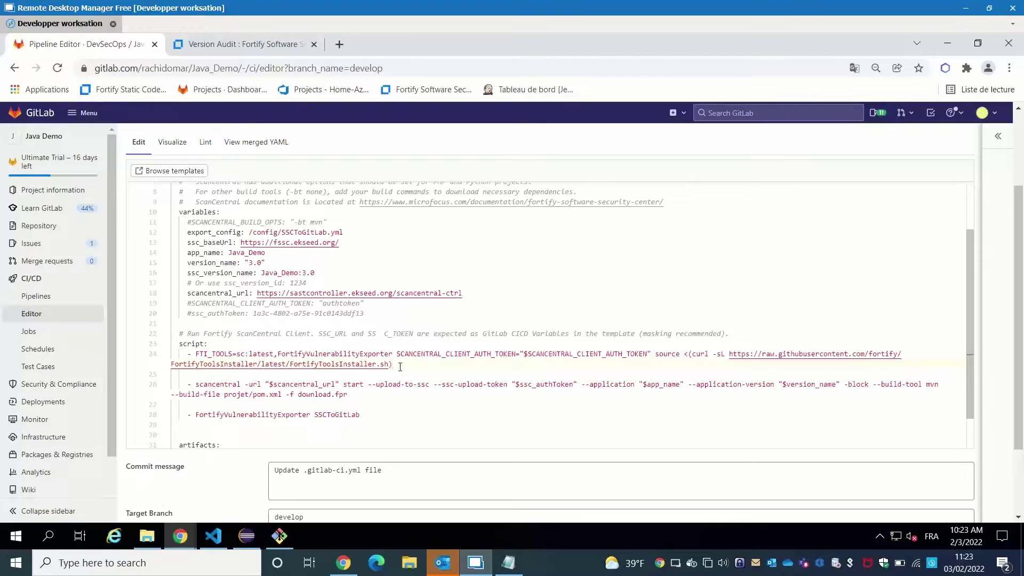
{"action": "left_click_drag", "start_coordinate": [399, 366], "coordinate": [187, 354]}
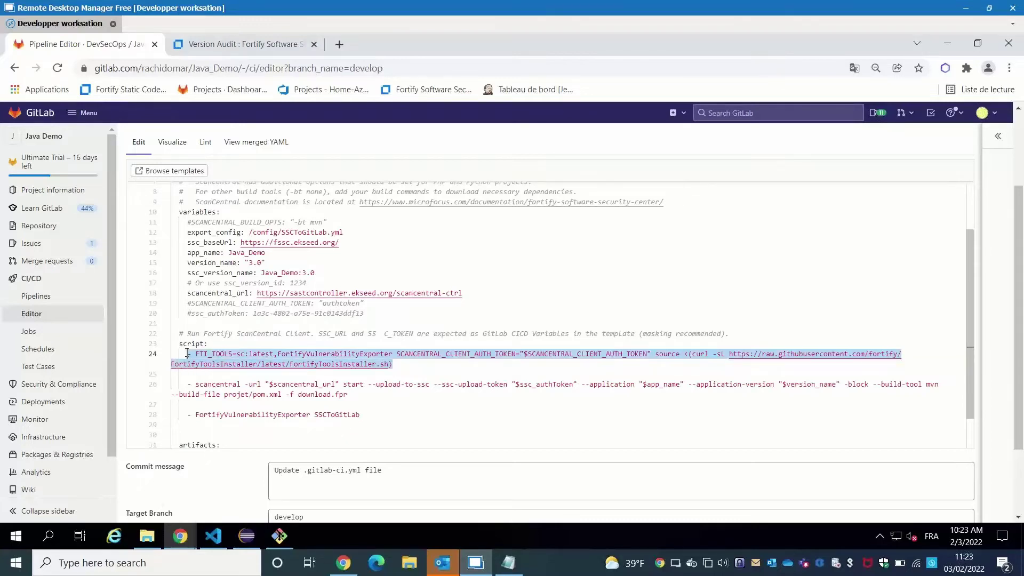
{"action": "left_click", "coordinate": [404, 366]}
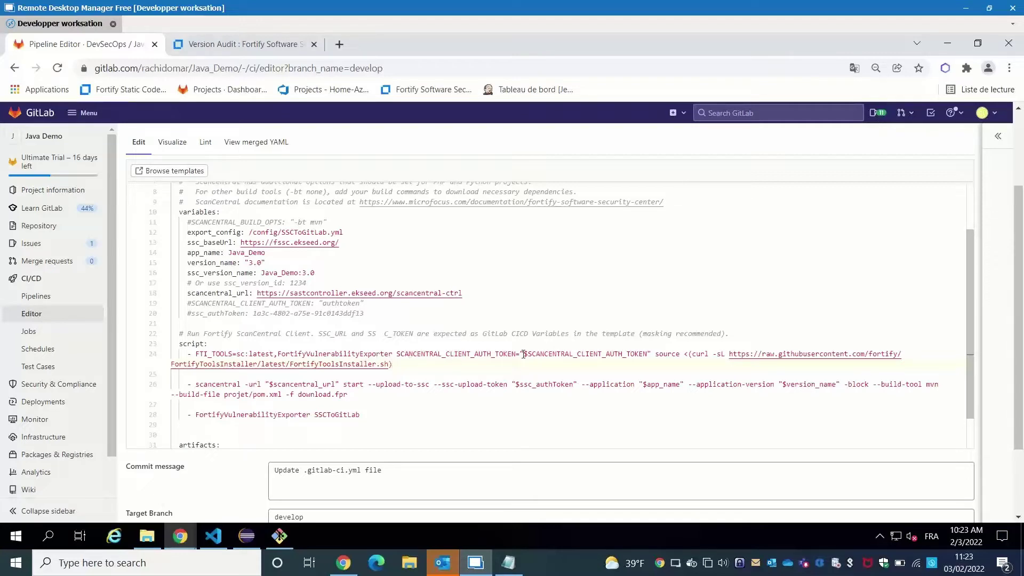
{"action": "left_click_drag", "start_coordinate": [407, 365], "coordinate": [197, 355]}
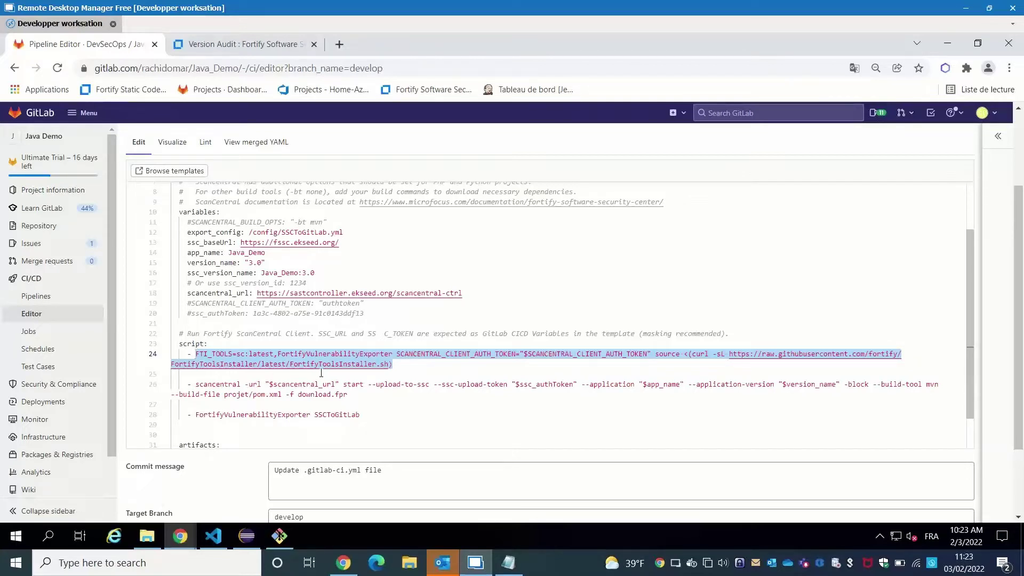
Step: Examine the scancentral start command's upload, token, application and version arguments, the SSCToGitLab export command and the artifacts section
{"action": "left_click", "coordinate": [345, 386]}
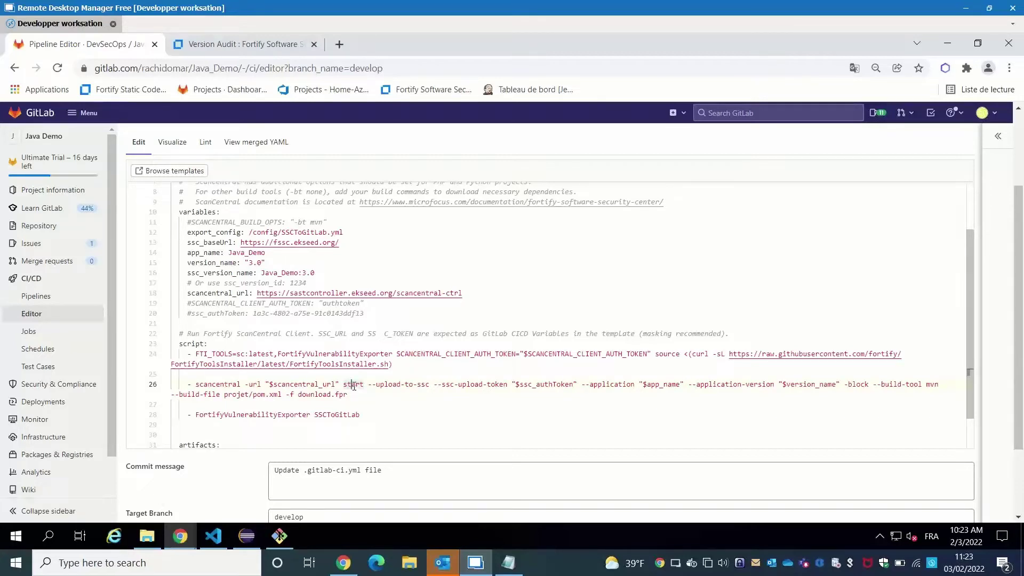
{"action": "left_click", "coordinate": [405, 386]}
{"action": "left_click", "coordinate": [536, 386]}
{"action": "left_click", "coordinate": [651, 386]}
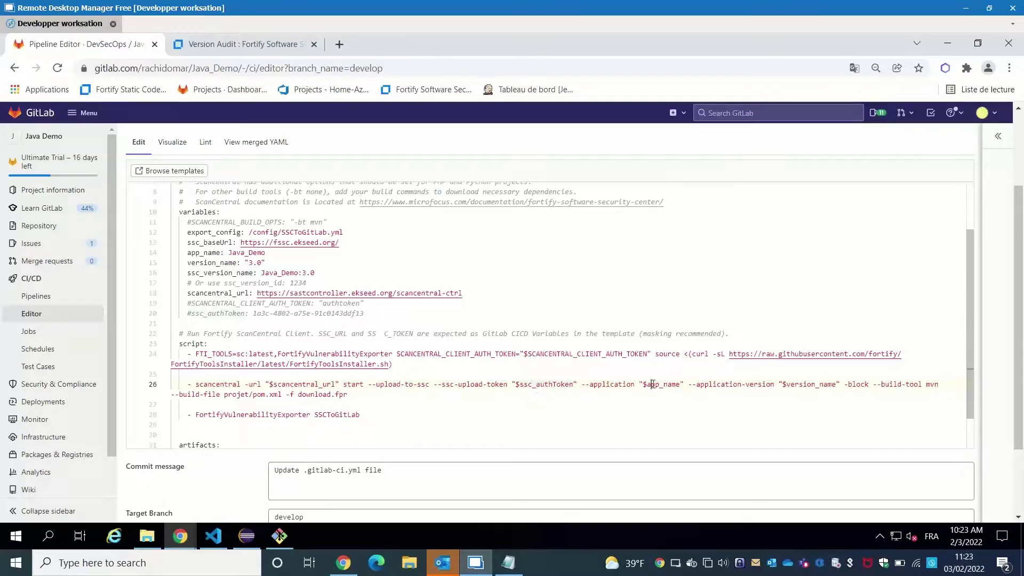
{"action": "left_click", "coordinate": [819, 384]}
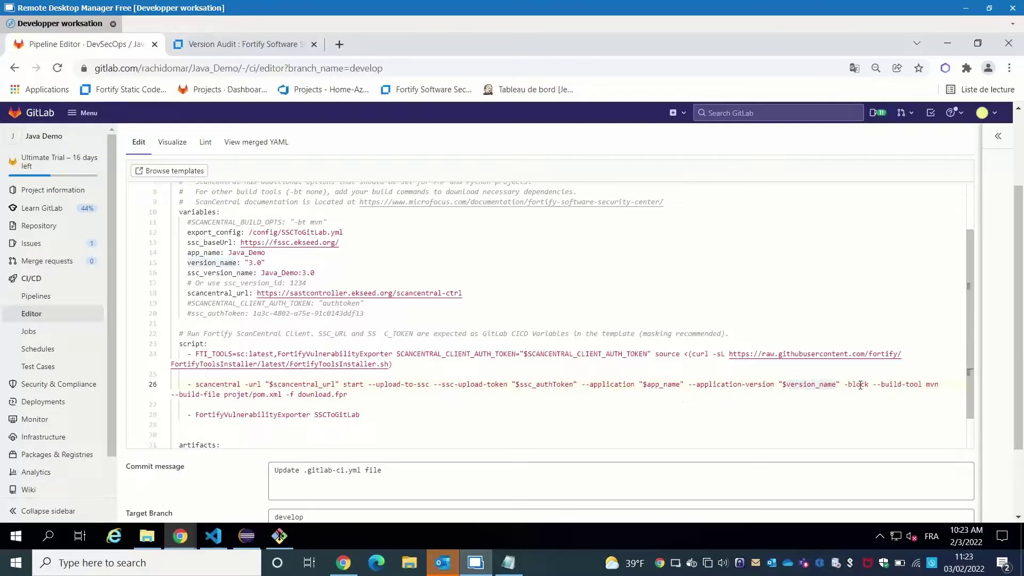
{"action": "scroll", "coordinate": [374, 398], "scroll_direction": "down", "scroll_amount": 1}
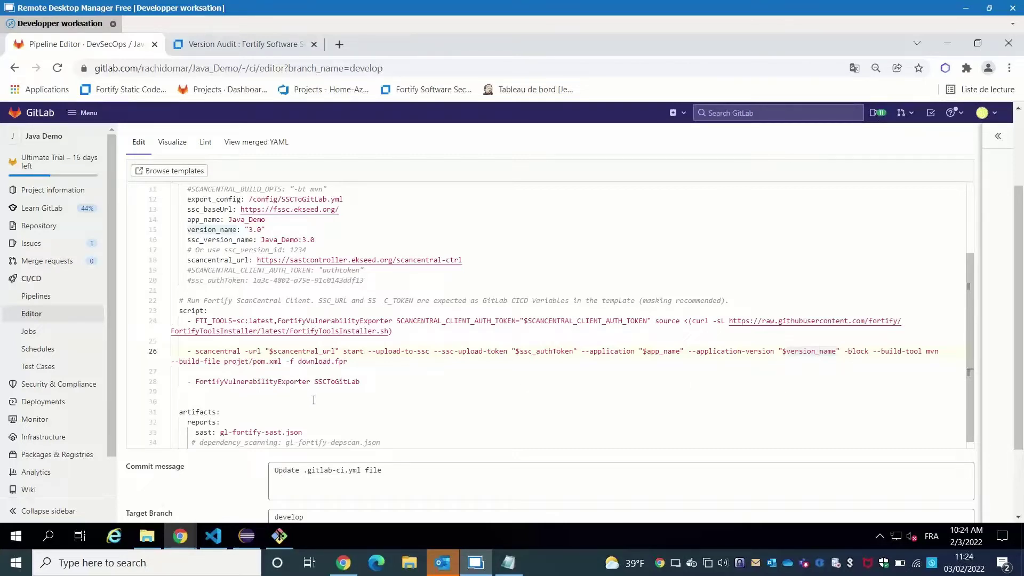
{"action": "scroll", "coordinate": [313, 400], "scroll_direction": "down", "scroll_amount": 1}
{"action": "scroll", "coordinate": [313, 400], "scroll_direction": "down", "scroll_amount": 2}
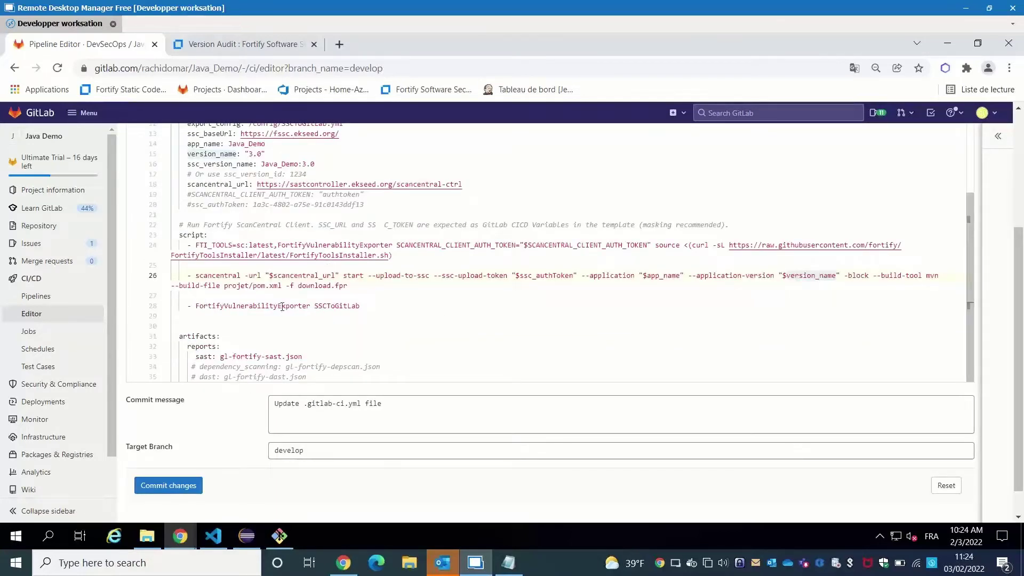
{"action": "scroll", "coordinate": [283, 313], "scroll_direction": "up", "scroll_amount": 1}
{"action": "scroll", "coordinate": [283, 313], "scroll_direction": "up", "scroll_amount": 1}
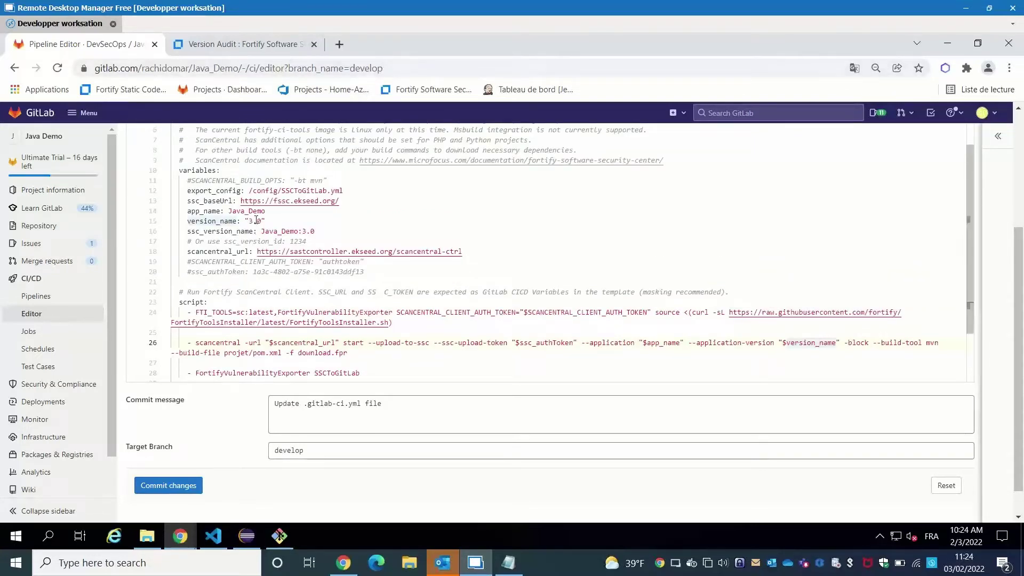
Step: Switch to Fortify Software Security Center, open the applications list and expand Java_Demo's versions
{"action": "left_click", "coordinate": [403, 90]}
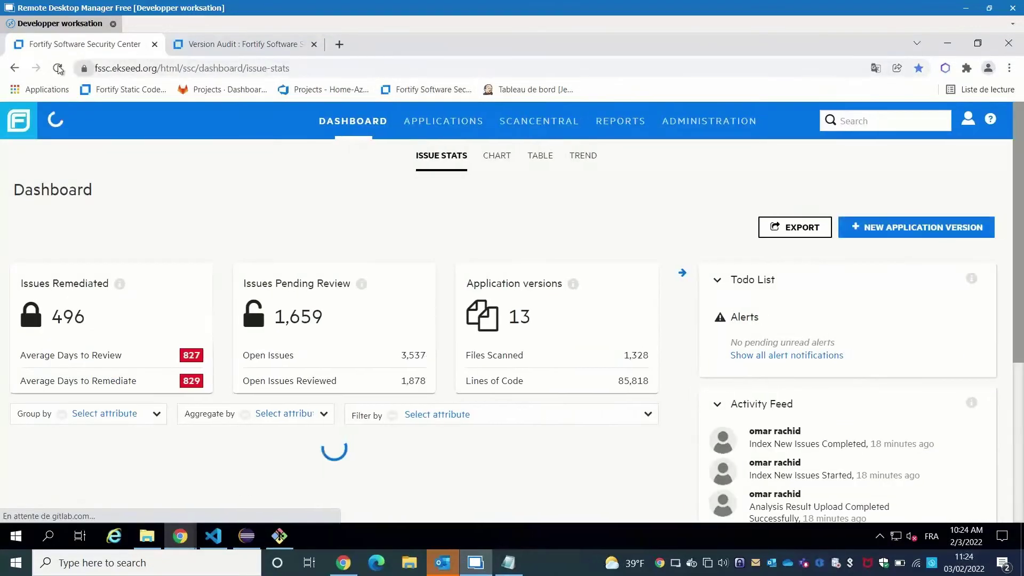
{"action": "left_click", "coordinate": [432, 129]}
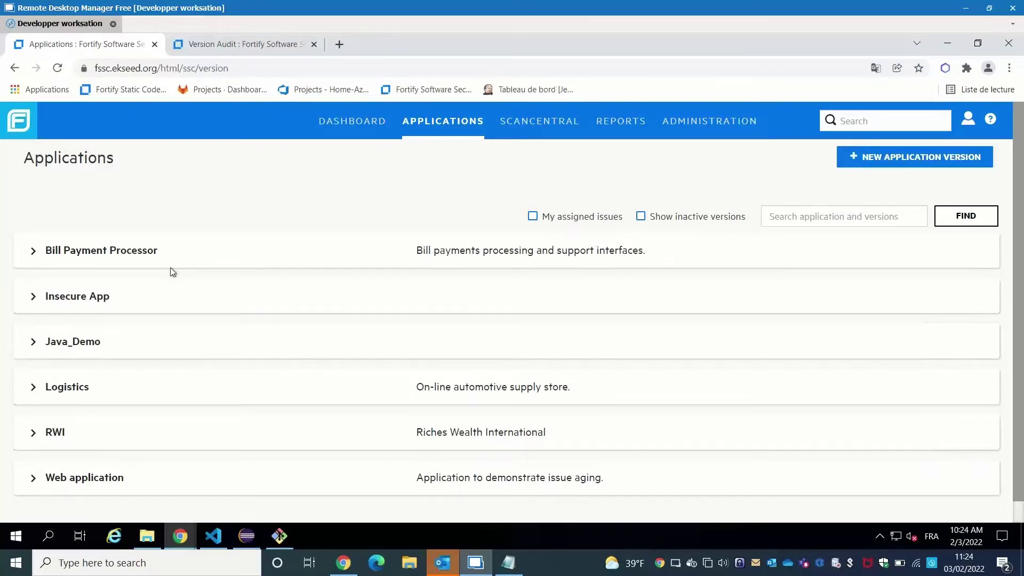
{"action": "left_click", "coordinate": [32, 342]}
{"action": "scroll", "coordinate": [106, 394], "scroll_direction": "down", "scroll_amount": 1}
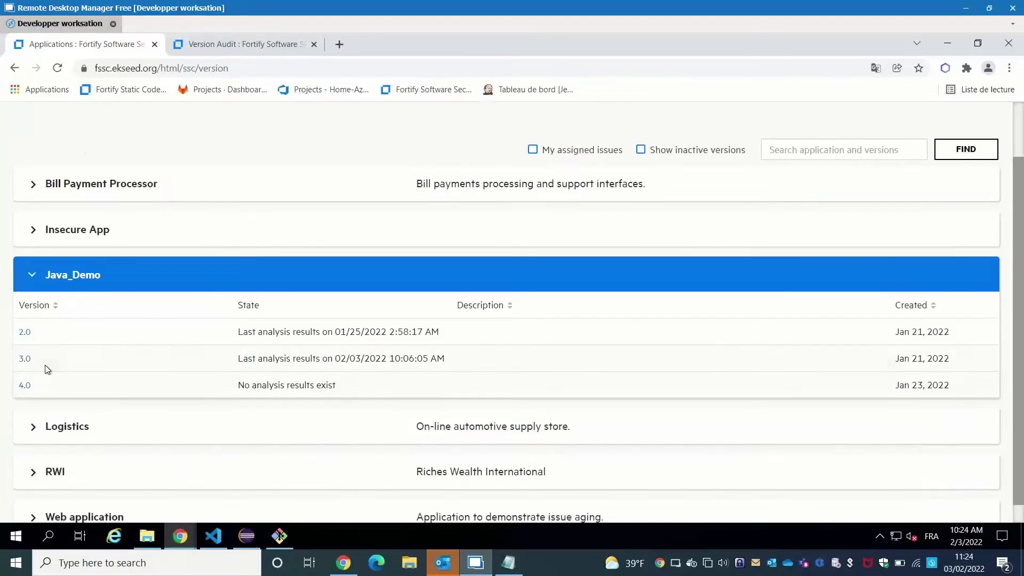
Step: Open the audit page of Java_Demo version 4.0 and switch it to version 3.0
{"action": "mouse_move", "coordinate": [25, 331]}
{"action": "left_click", "coordinate": [26, 391]}
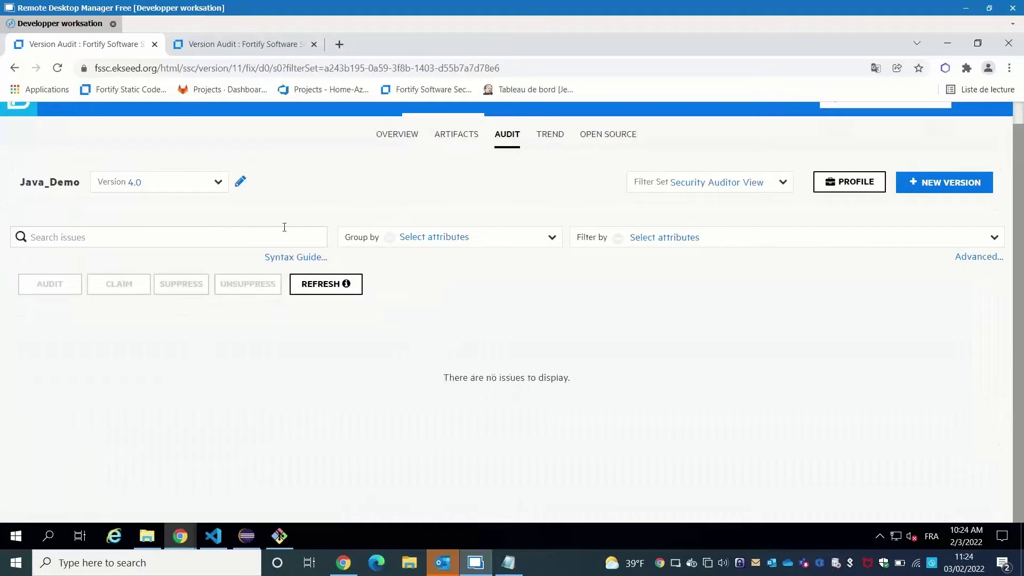
{"action": "left_click", "coordinate": [215, 189]}
{"action": "left_click", "coordinate": [147, 259]}
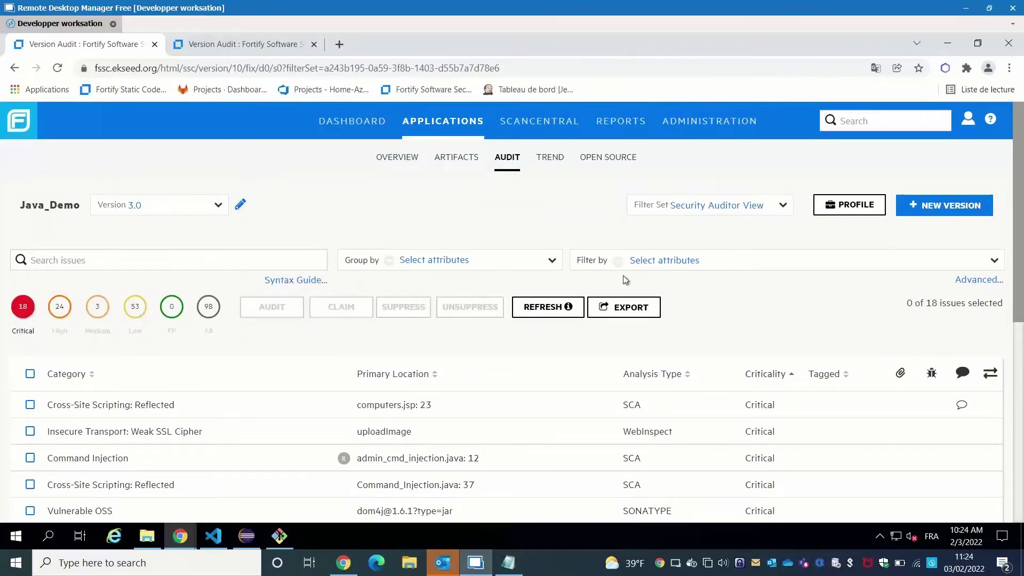
Step: Filter the issues by the SCA analysis type and review the Cross-Site Scripting: Reflected finding in computers.jsp
{"action": "left_click", "coordinate": [669, 264]}
{"action": "type", "text": "sca"}
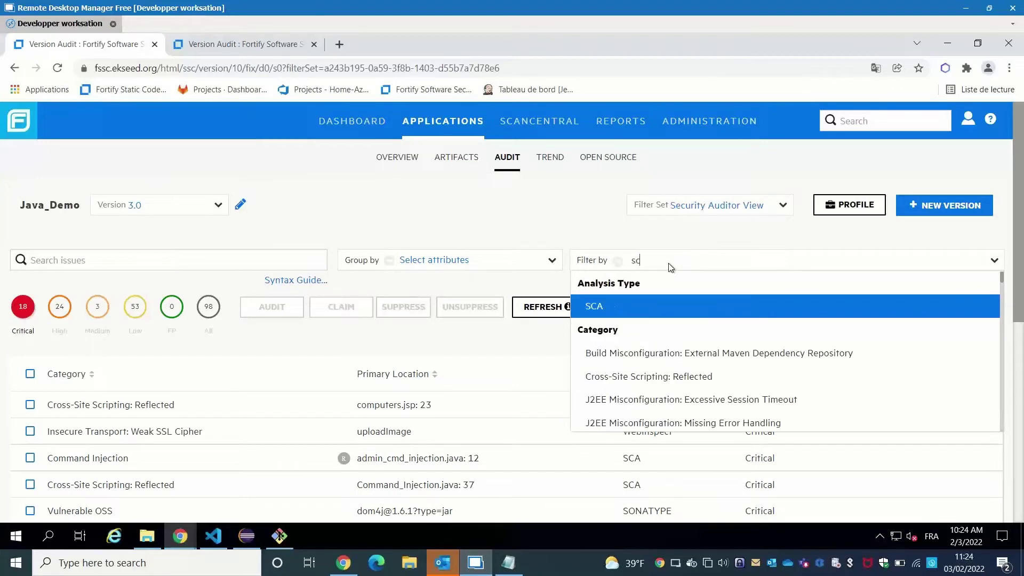
{"action": "left_click", "coordinate": [657, 313]}
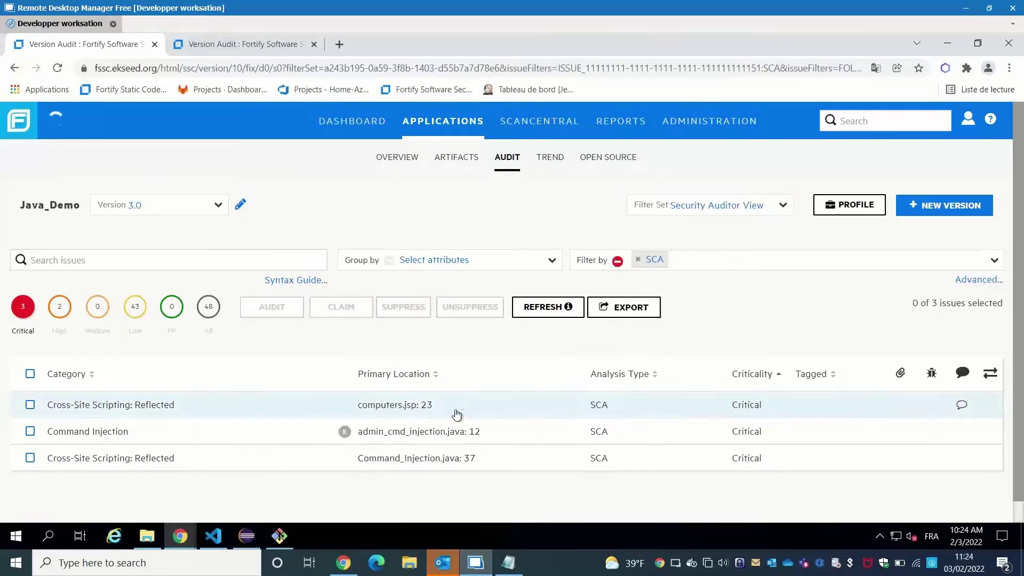
{"action": "left_click", "coordinate": [432, 407]}
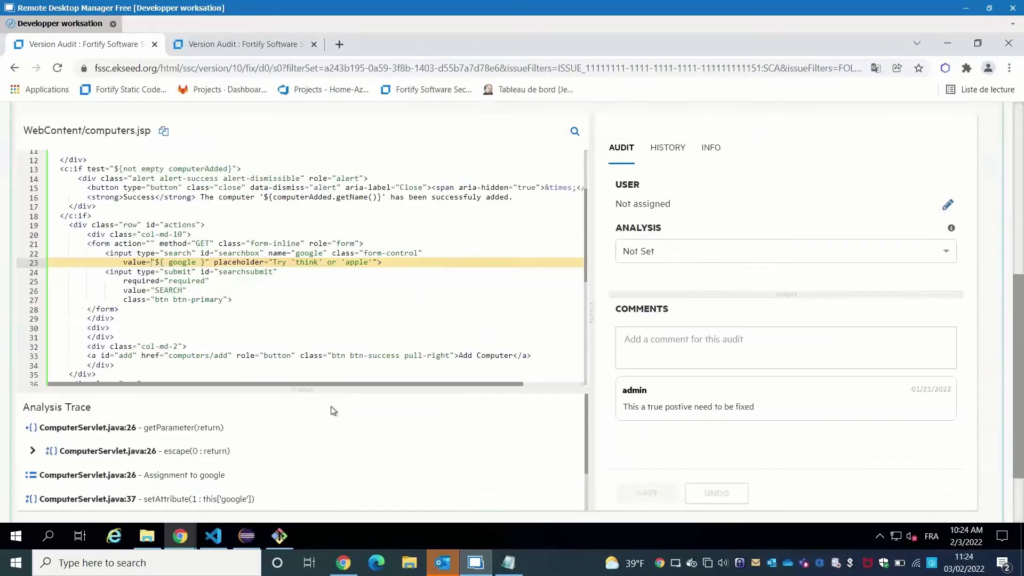
{"action": "scroll", "coordinate": [586, 334], "scroll_direction": "up", "scroll_amount": 5}
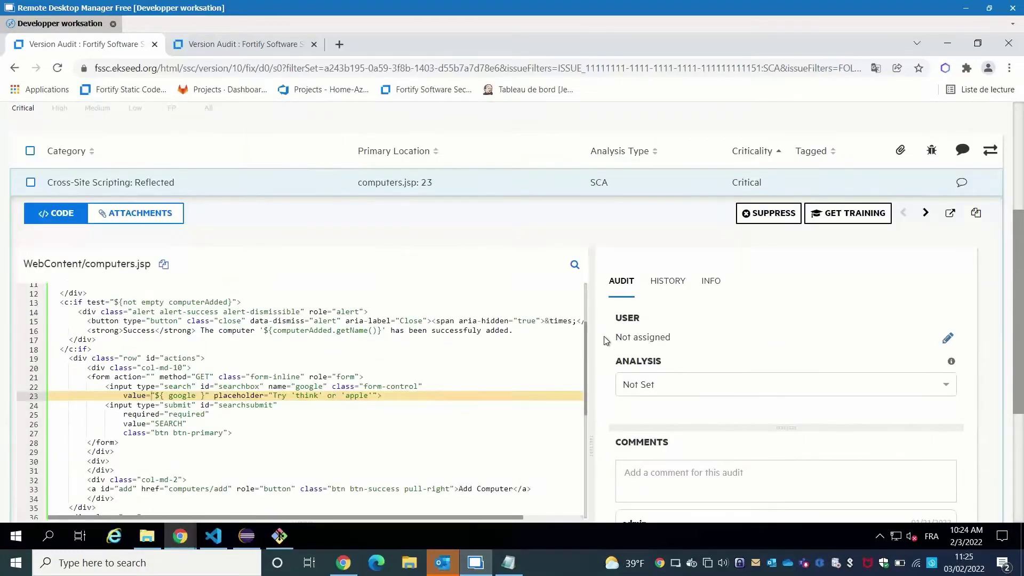
Step: Replace the SCA filter with the WebInspect analysis type and review the details of the Insecure Transport: Weak SSL Cipher issue
{"action": "left_click", "coordinate": [638, 169]}
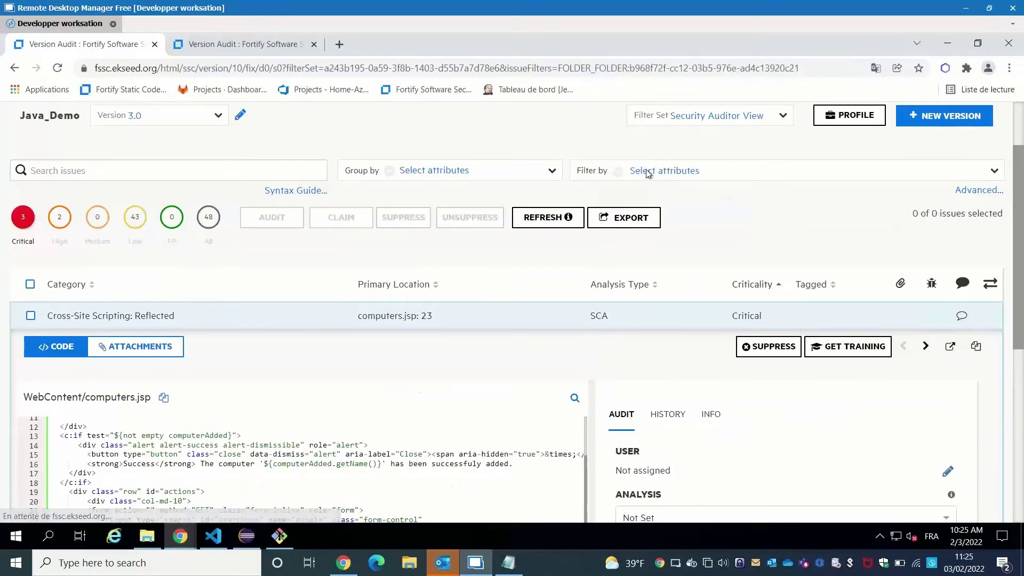
{"action": "left_click", "coordinate": [657, 171]}
{"action": "type", "text": "webin"}
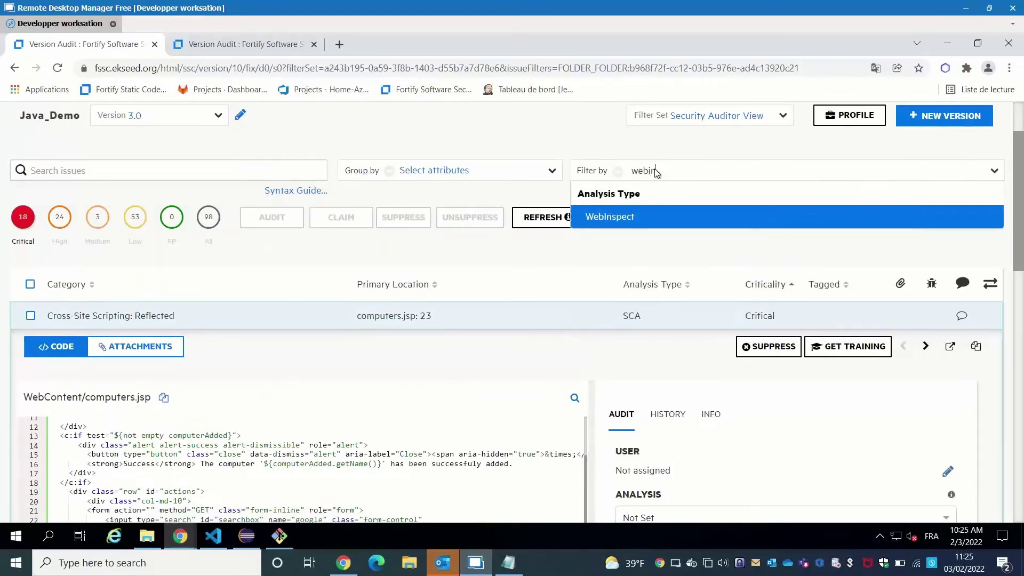
{"action": "left_click", "coordinate": [724, 215]}
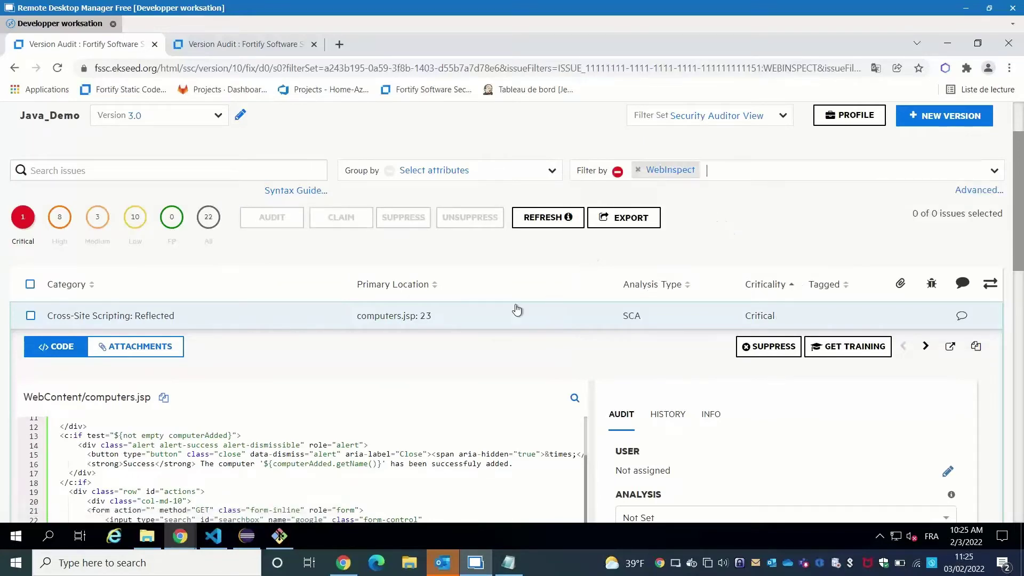
{"action": "scroll", "coordinate": [373, 315], "scroll_direction": "down", "scroll_amount": 3}
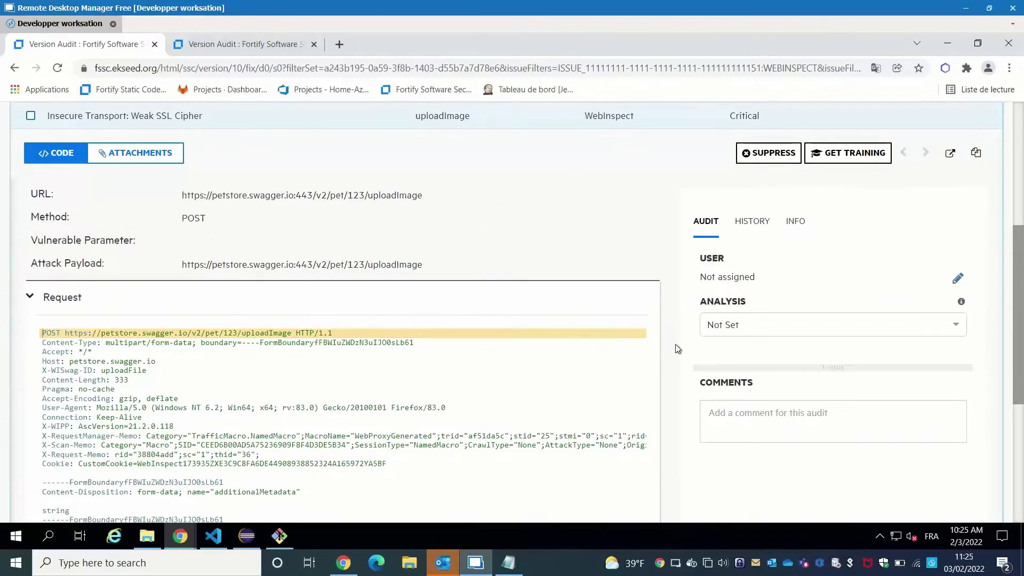
{"action": "scroll", "coordinate": [518, 341], "scroll_direction": "up", "scroll_amount": 5}
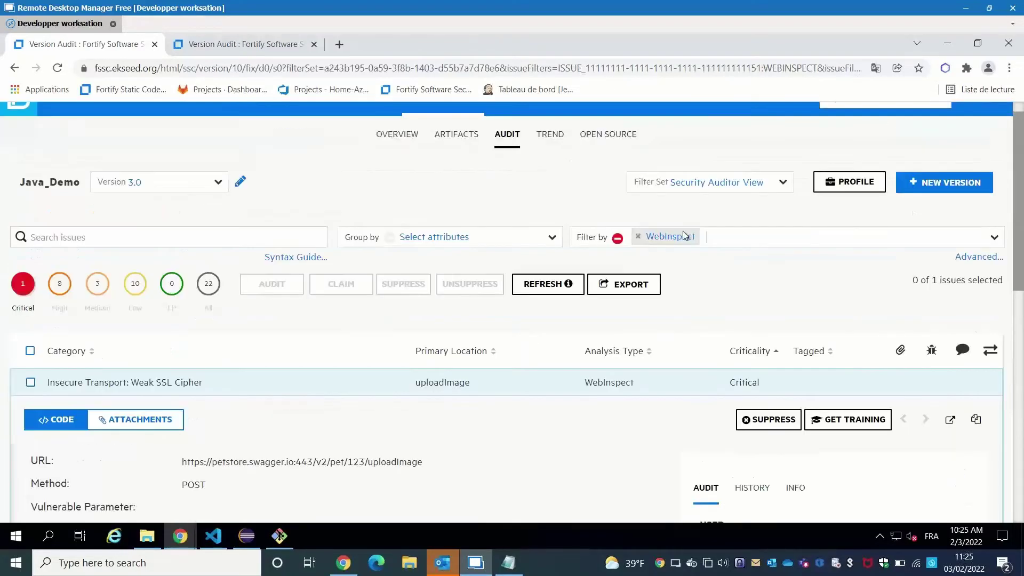
{"action": "left_click", "coordinate": [638, 237]}
{"action": "left_click", "coordinate": [651, 236]}
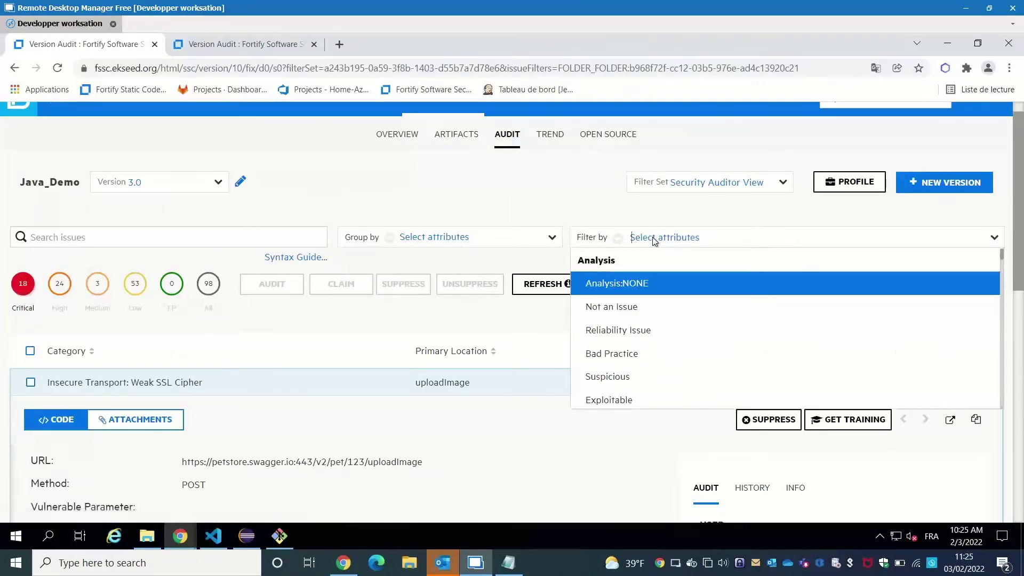
{"action": "type", "text": "Sonatype"}
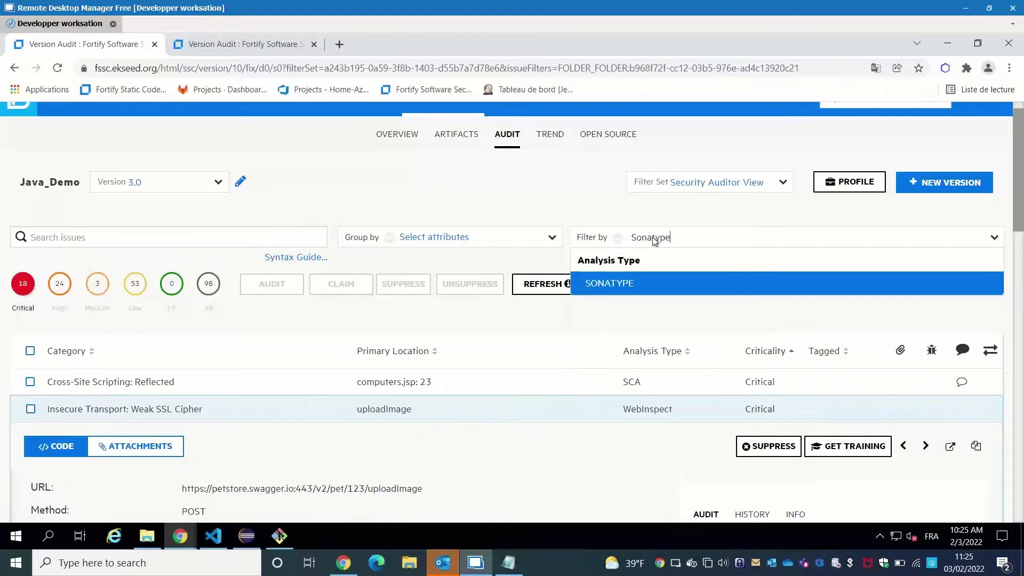
{"action": "scroll", "coordinate": [651, 237], "scroll_direction": "up", "scroll_amount": 1}
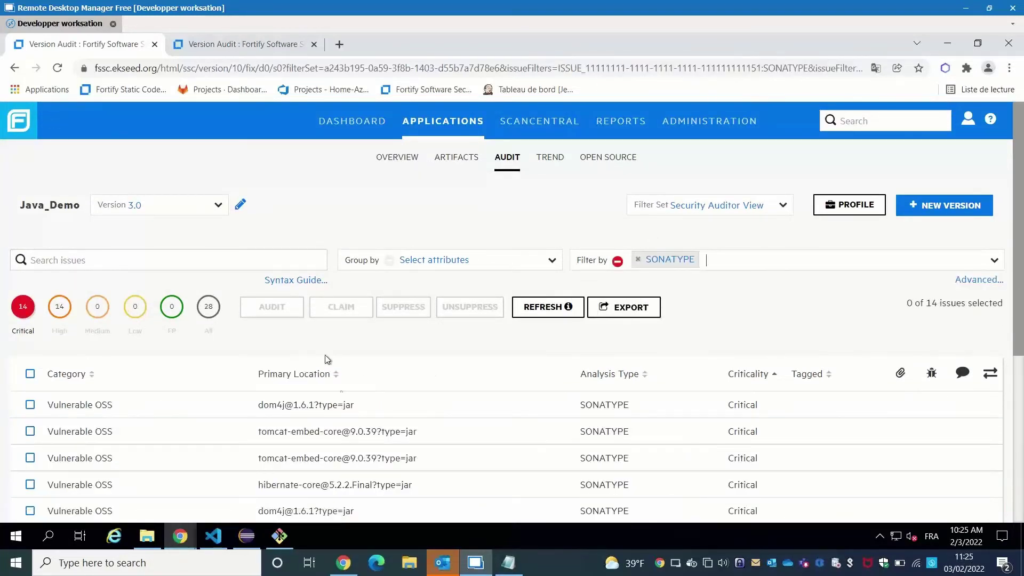
{"action": "left_click", "coordinate": [360, 410]}
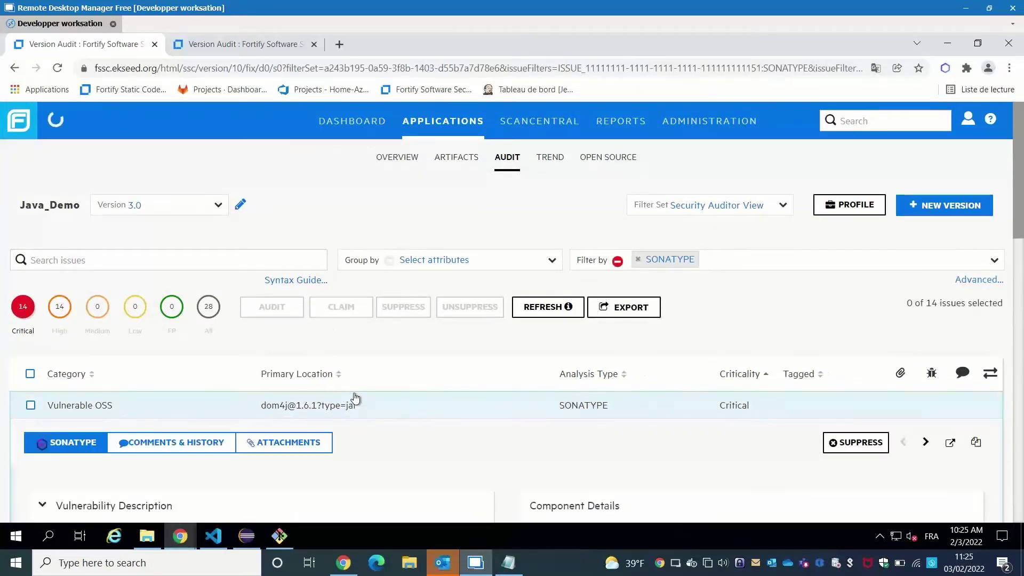
Step: Switch the Java_Demo audit page to version 4.0
{"action": "scroll", "coordinate": [537, 347], "scroll_direction": "up", "scroll_amount": 5}
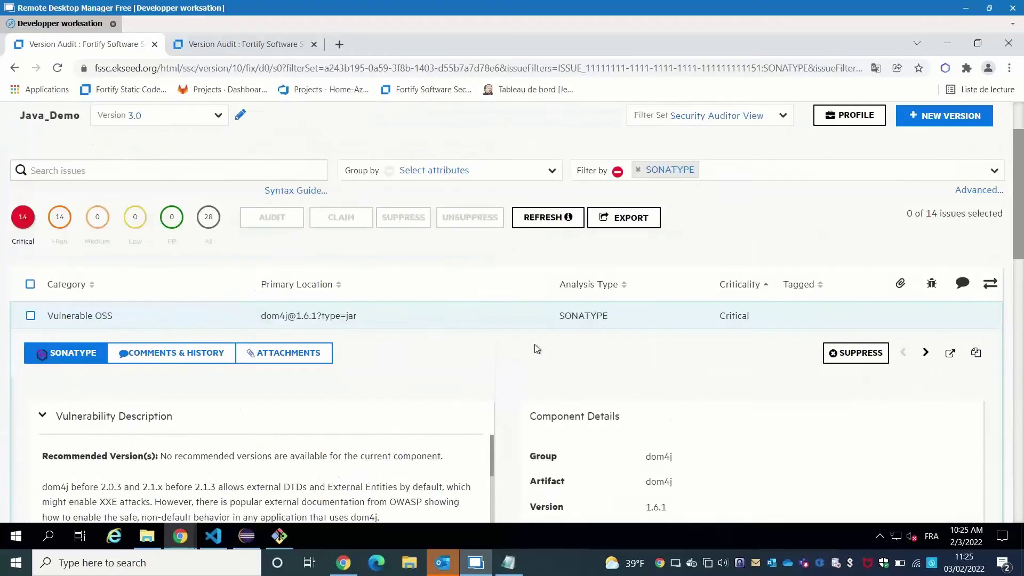
{"action": "left_click", "coordinate": [165, 204]}
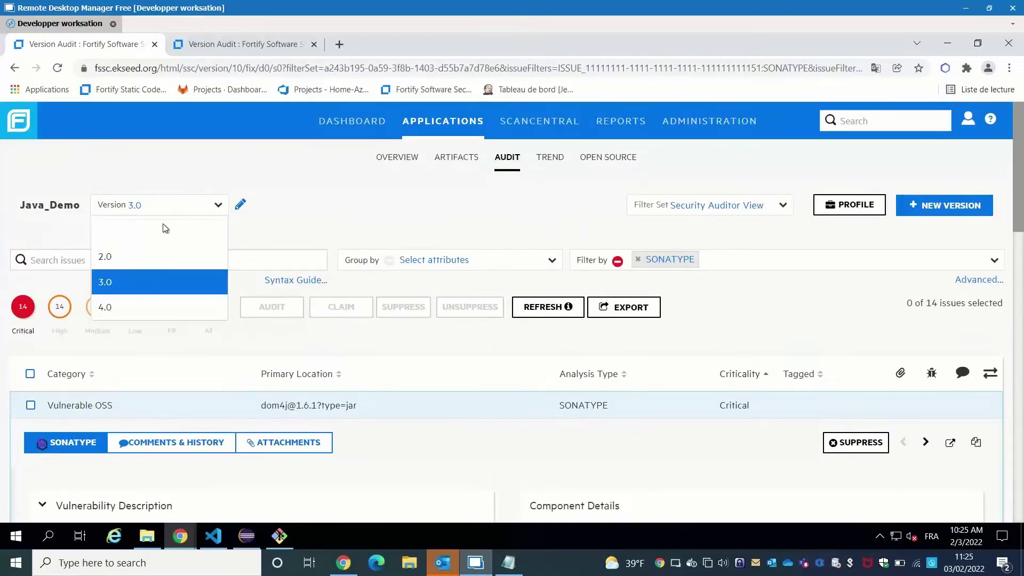
{"action": "left_click", "coordinate": [138, 306]}
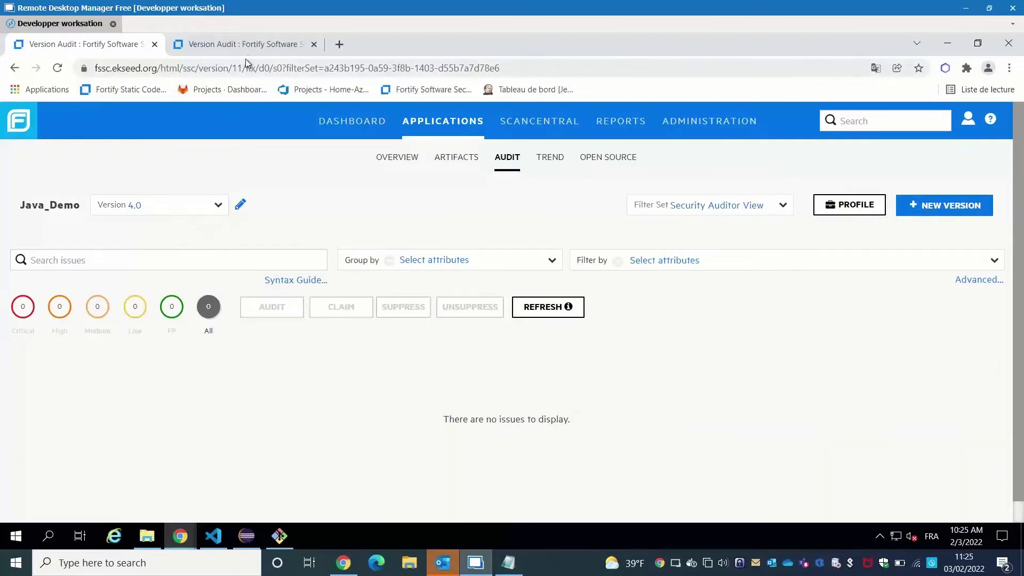
Step: Switch to GitLab, open the Java Demo project and bring up its CI/CD pipeline editor
{"action": "left_click", "coordinate": [220, 93]}
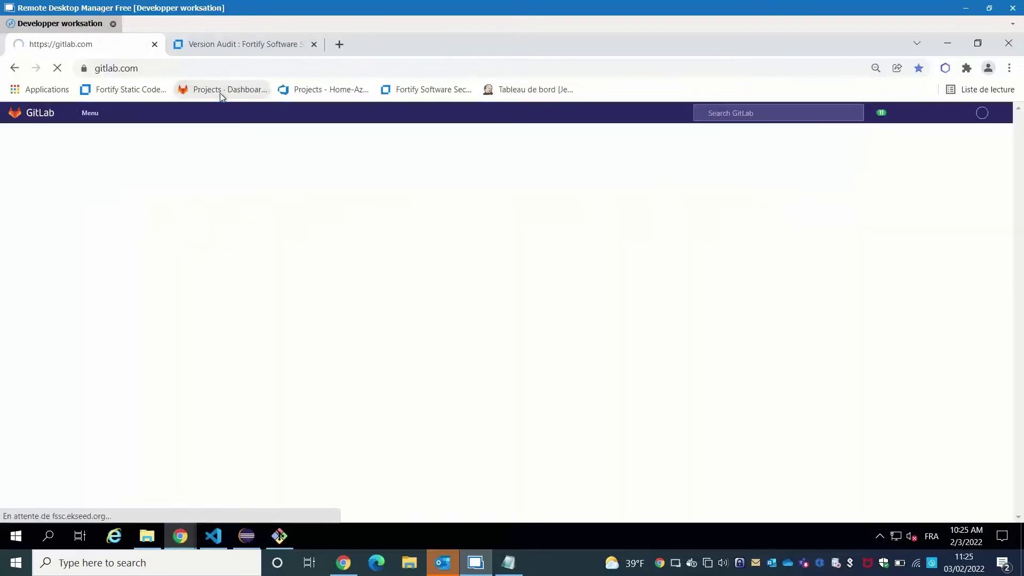
{"action": "left_click", "coordinate": [268, 275]}
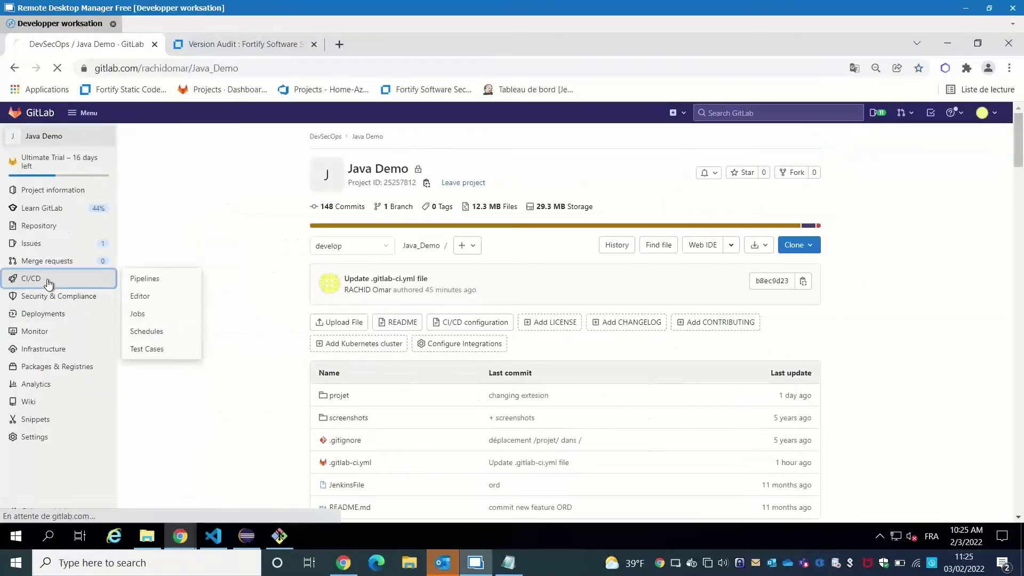
{"action": "left_click", "coordinate": [48, 281]}
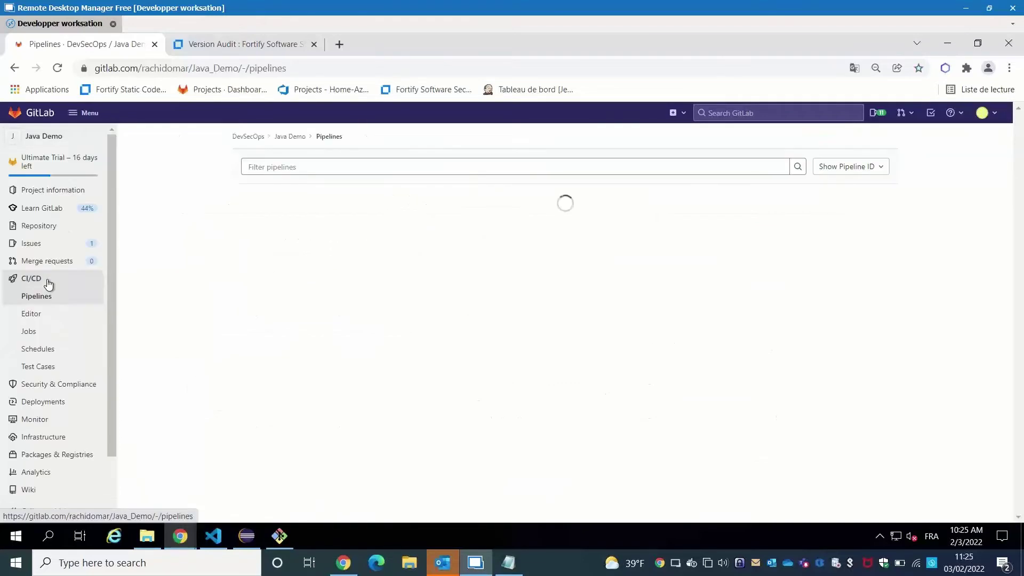
{"action": "left_click", "coordinate": [56, 317]}
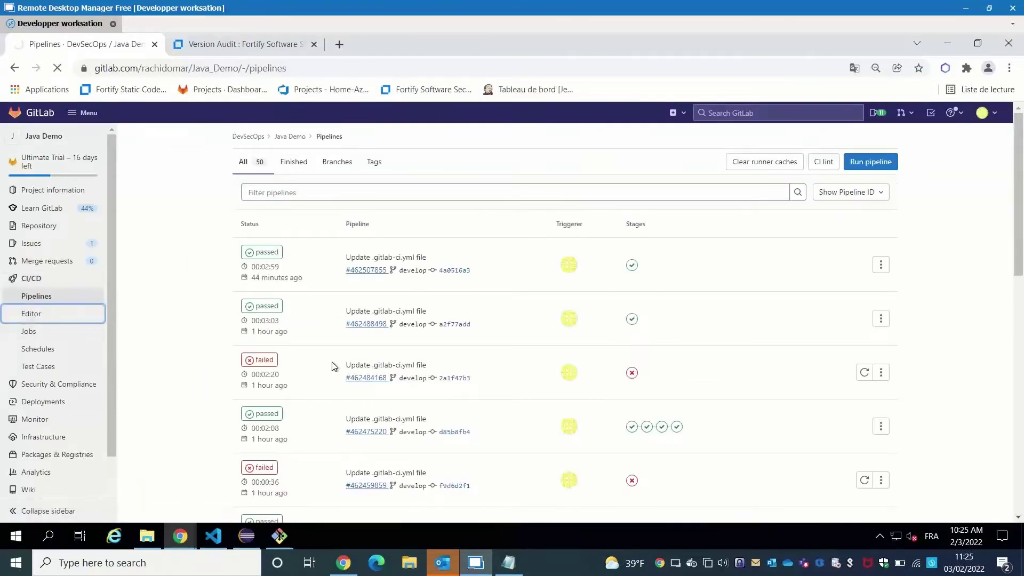
Step: Set the version_name variable in the pipeline configuration to "4.0"
{"action": "scroll", "coordinate": [300, 375], "scroll_direction": "down", "scroll_amount": 1}
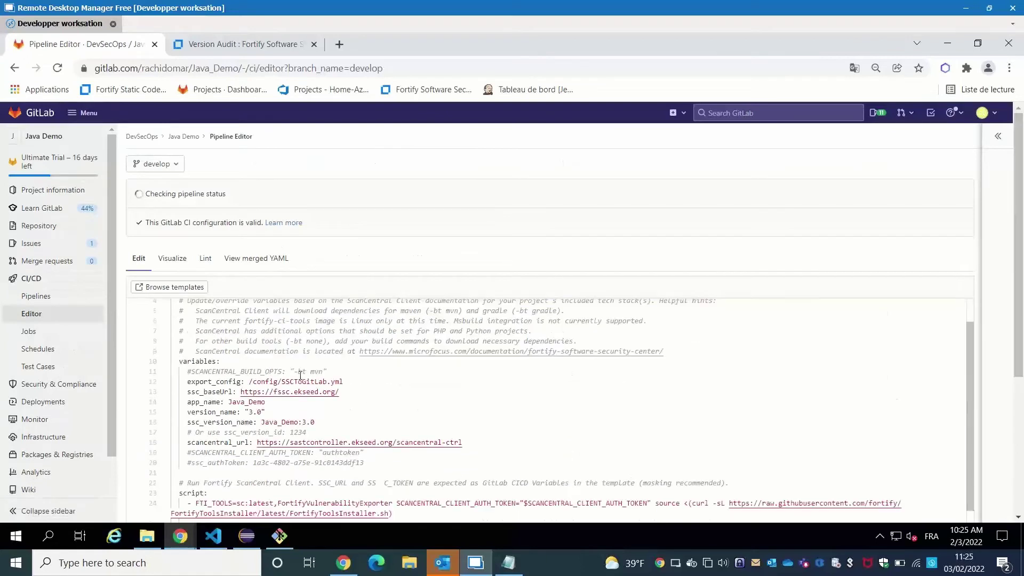
{"action": "left_click", "coordinate": [251, 412]}
{"action": "key", "text": "BackSpace"}
{"action": "type", "text": "4"}
Step: Commit the .gitlab-ci.yml change to the develop branch and open the project's pipelines list
{"action": "scroll", "coordinate": [265, 403], "scroll_direction": "down", "scroll_amount": 2}
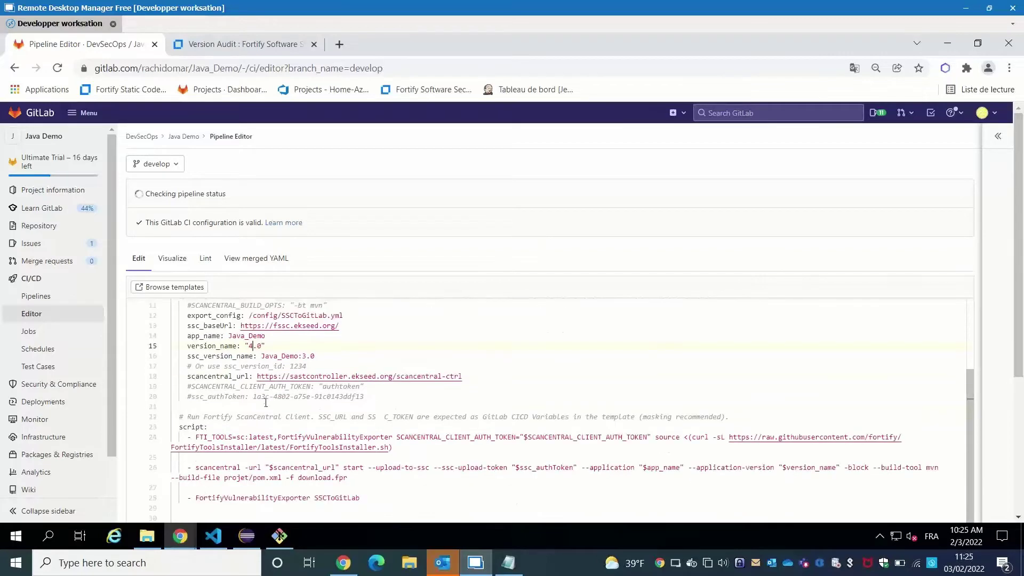
{"action": "scroll", "coordinate": [266, 402], "scroll_direction": "down", "scroll_amount": 6}
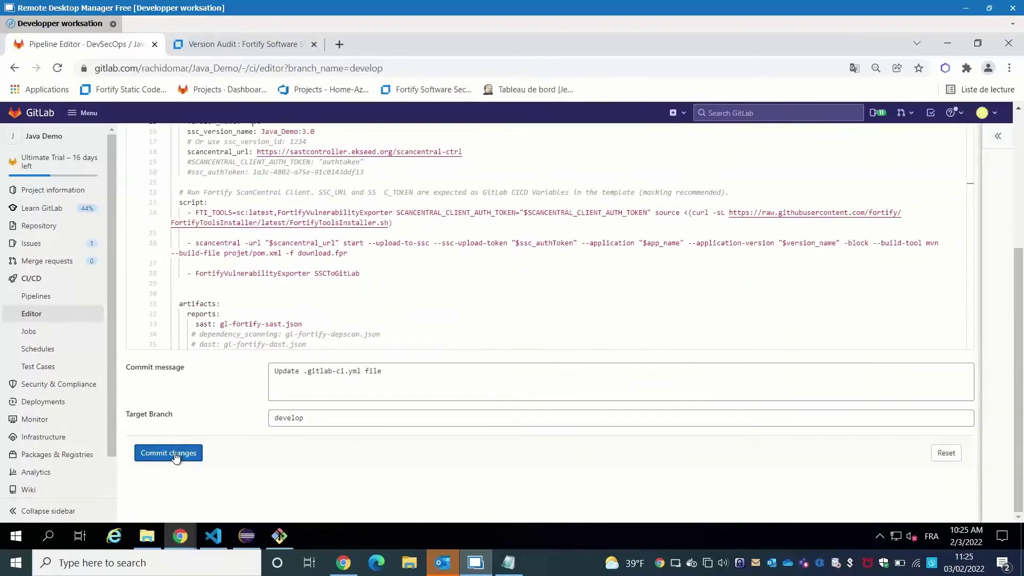
{"action": "left_click", "coordinate": [175, 454]}
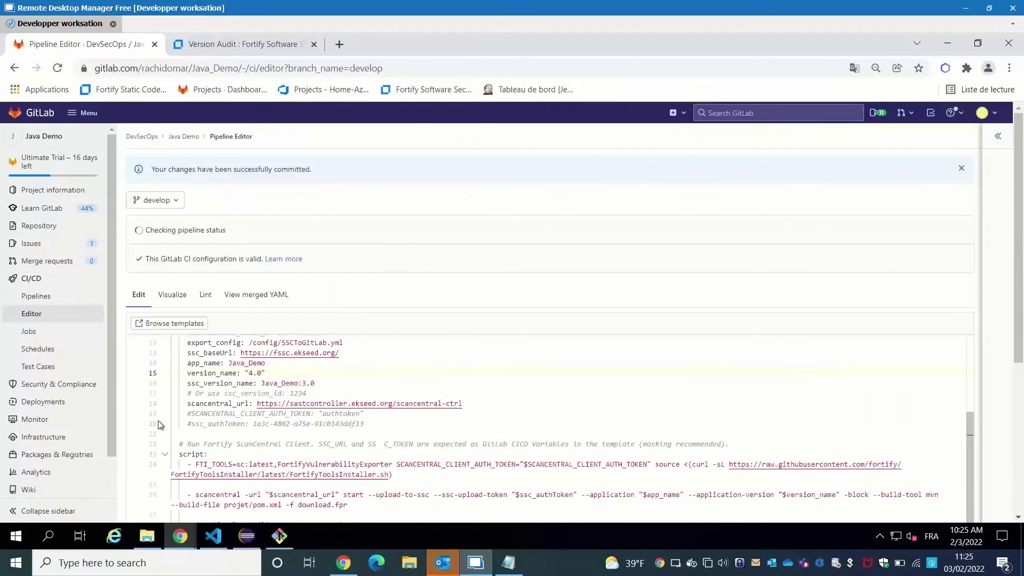
{"action": "left_click", "coordinate": [71, 298]}
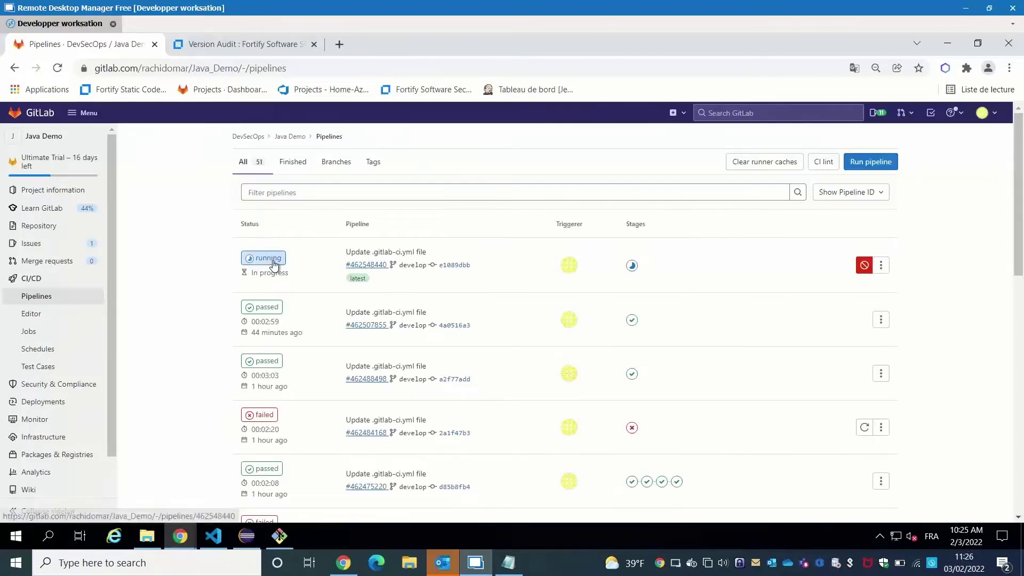
Step: Return to the pipeline editor and examine the maven:3.8.4-jdk-11 image setting and the Fortify tools installer line in the script
{"action": "left_click", "coordinate": [41, 314]}
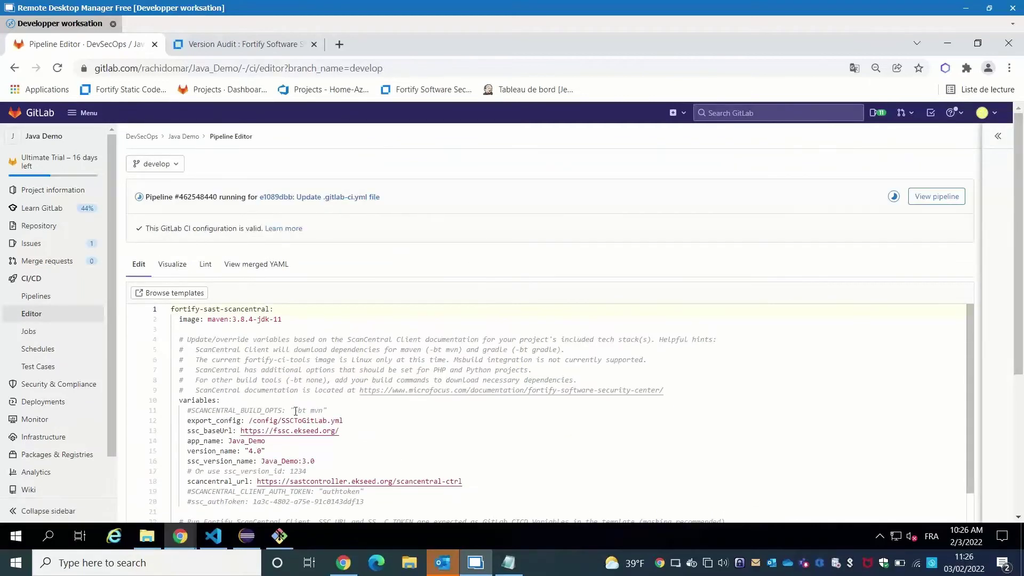
{"action": "left_click_drag", "start_coordinate": [281, 320], "coordinate": [207, 319]}
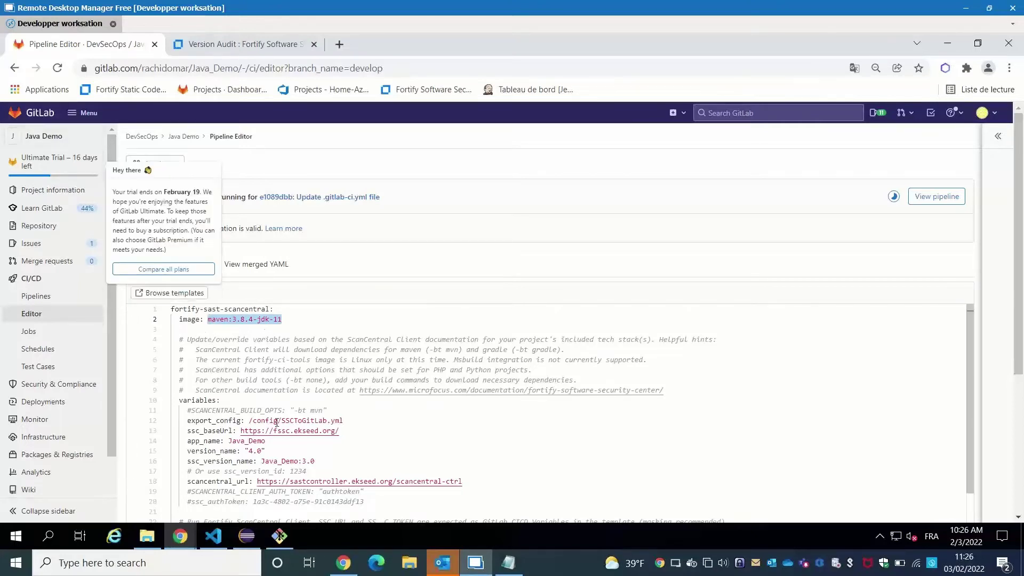
{"action": "scroll", "coordinate": [282, 419], "scroll_direction": "down", "scroll_amount": 1}
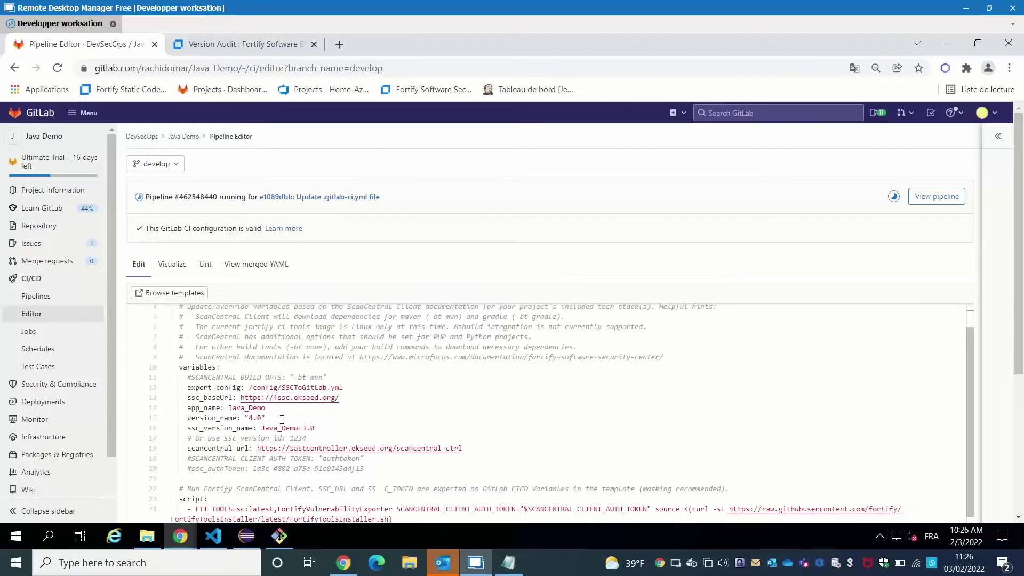
{"action": "scroll", "coordinate": [281, 418], "scroll_direction": "up", "scroll_amount": 1}
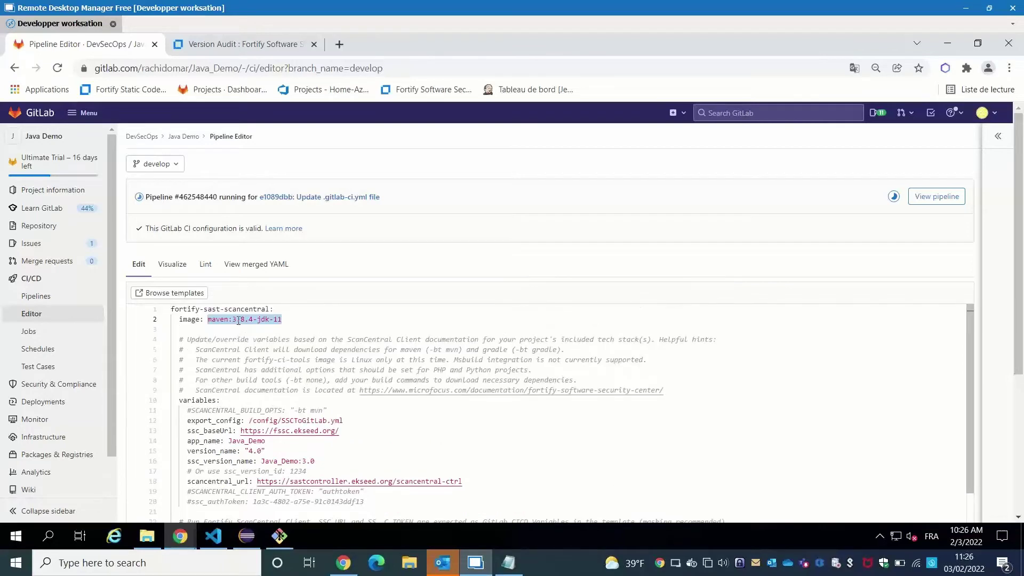
{"action": "scroll", "coordinate": [296, 463], "scroll_direction": "down", "scroll_amount": 2}
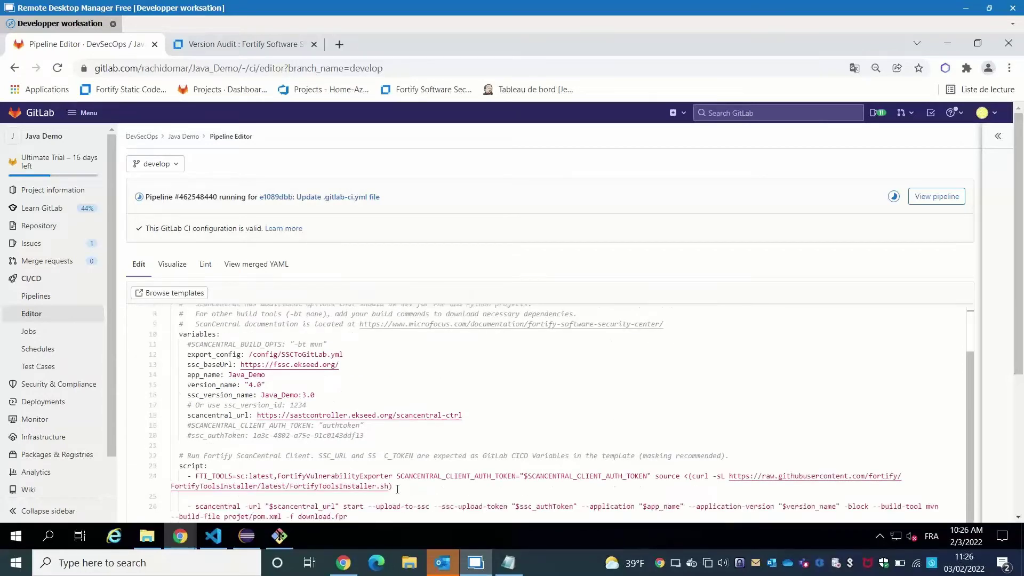
{"action": "left_click_drag", "start_coordinate": [406, 488], "coordinate": [195, 467]}
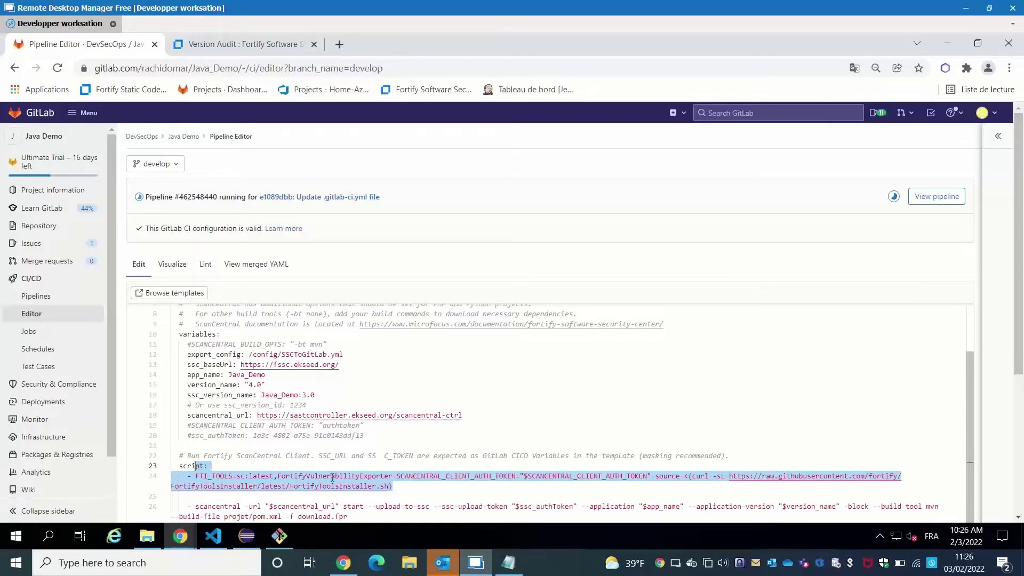
{"action": "scroll", "coordinate": [320, 453], "scroll_direction": "up", "scroll_amount": 2}
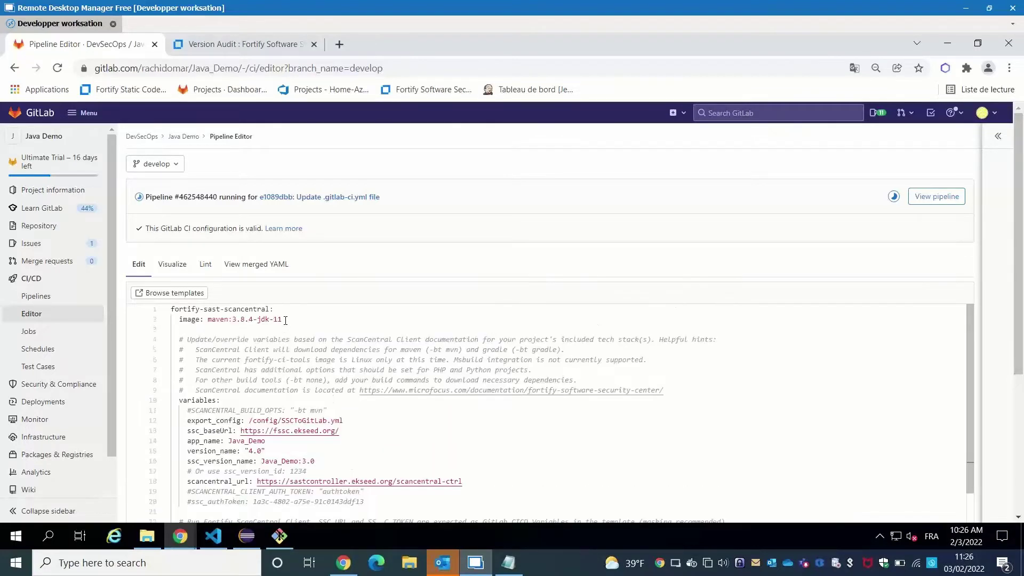
{"action": "left_click_drag", "start_coordinate": [285, 319], "coordinate": [217, 327]}
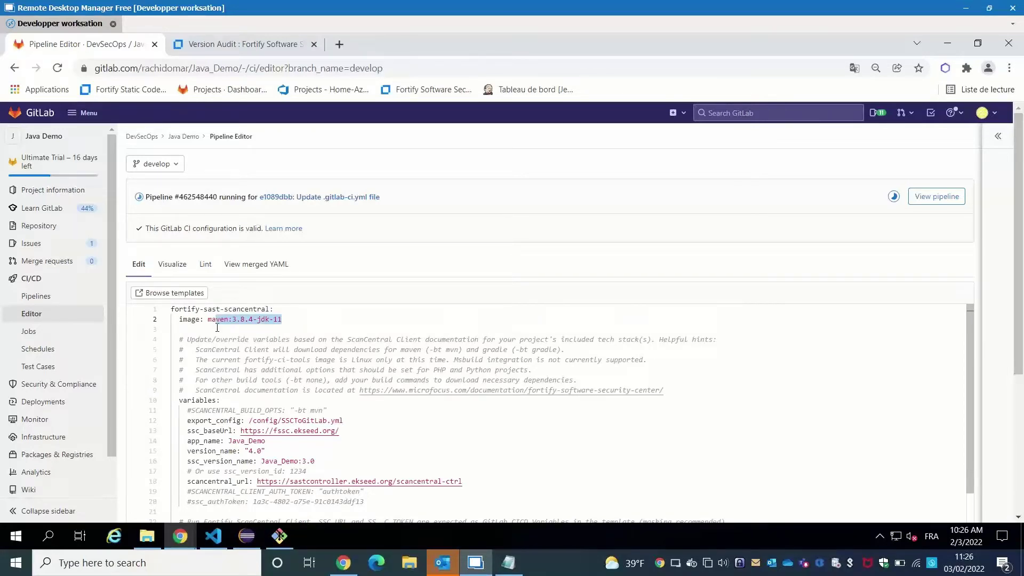
{"action": "left_click", "coordinate": [217, 329]}
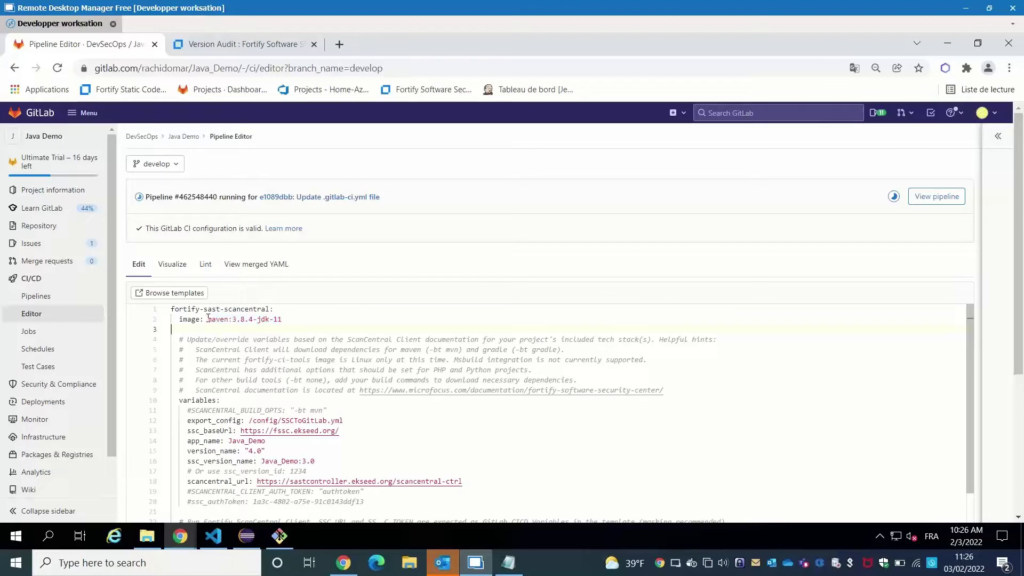
{"action": "left_click_drag", "start_coordinate": [208, 319], "coordinate": [225, 320]}
{"action": "left_click", "coordinate": [280, 319]}
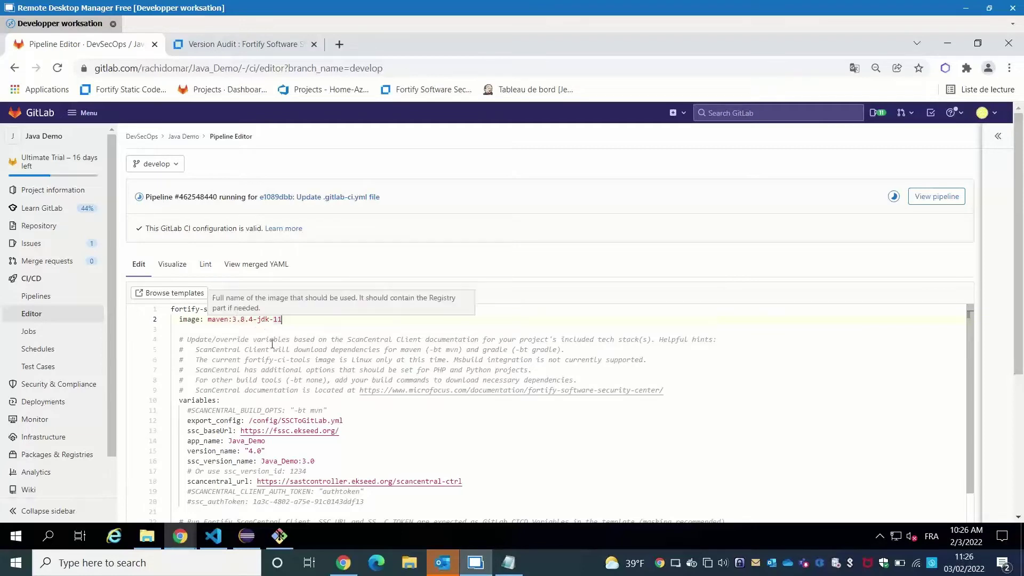
Step: Examine the scancentral start command, the FortifyVulnerabilityExporter line with its export_config file, and the gl-fortify-sast.json report artifact
{"action": "scroll", "coordinate": [334, 453], "scroll_direction": "down", "scroll_amount": 1}
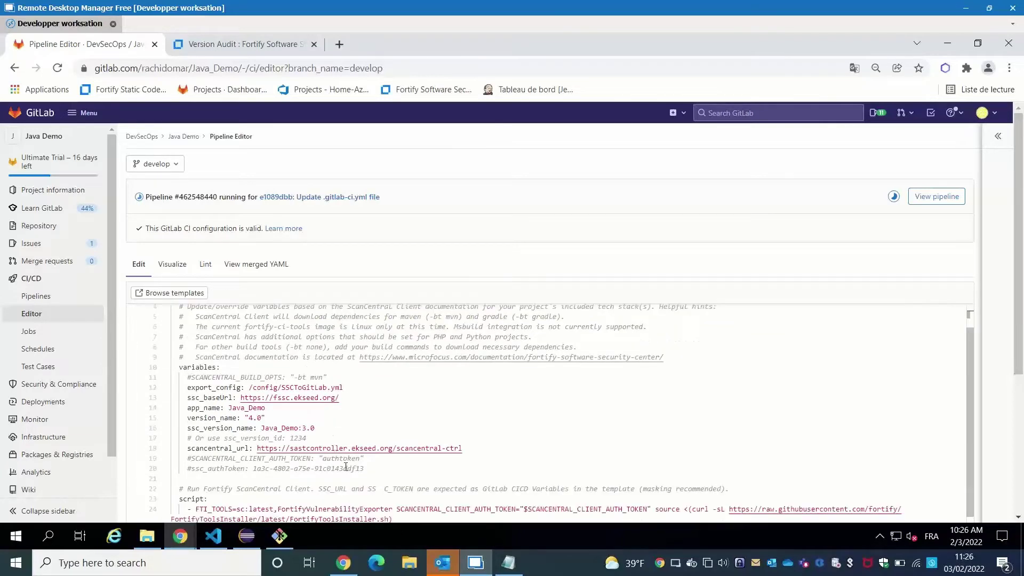
{"action": "scroll", "coordinate": [342, 472], "scroll_direction": "down", "scroll_amount": 1}
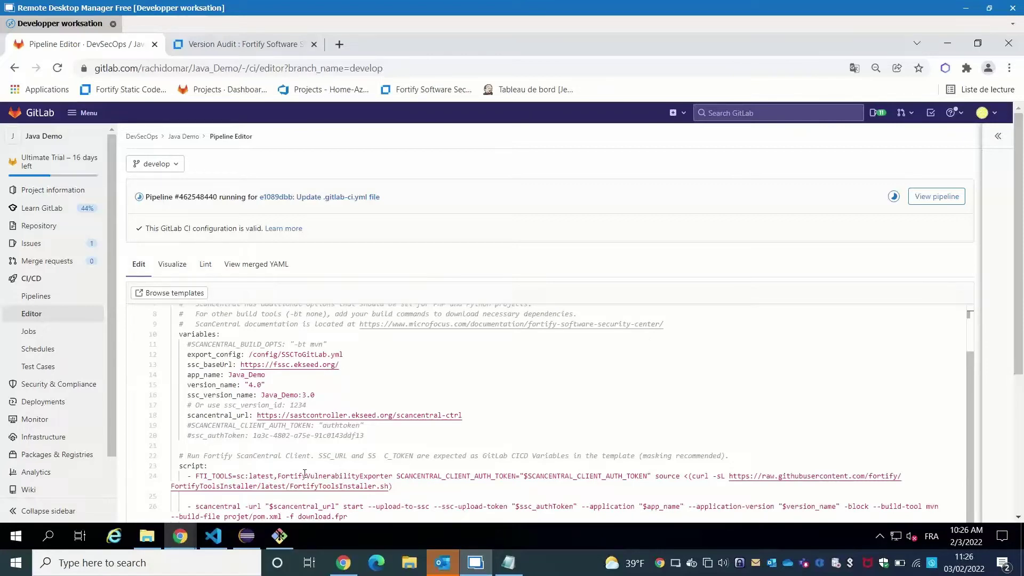
{"action": "scroll", "coordinate": [304, 473], "scroll_direction": "down", "scroll_amount": 2}
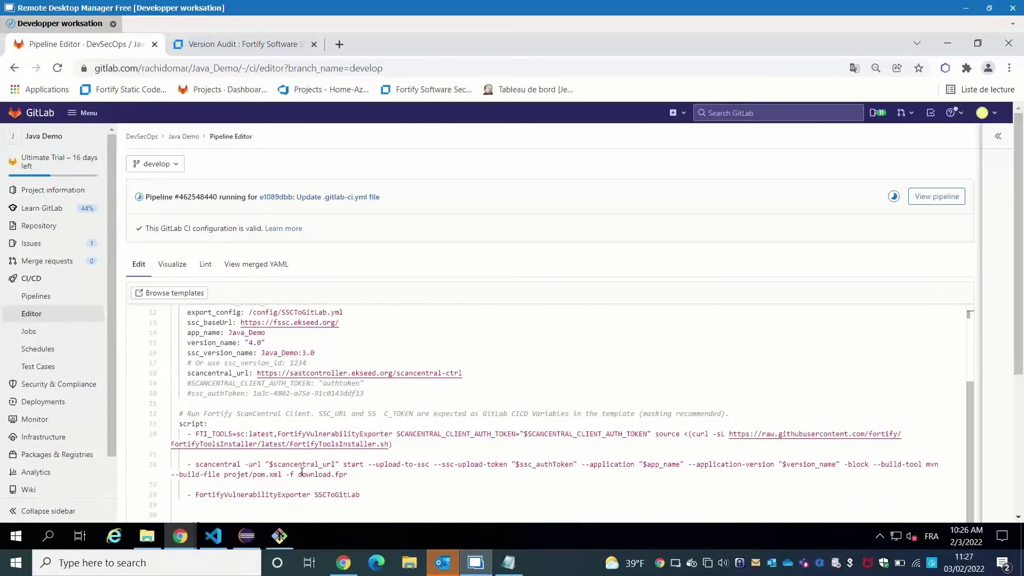
{"action": "scroll", "coordinate": [302, 464], "scroll_direction": "down", "scroll_amount": 2}
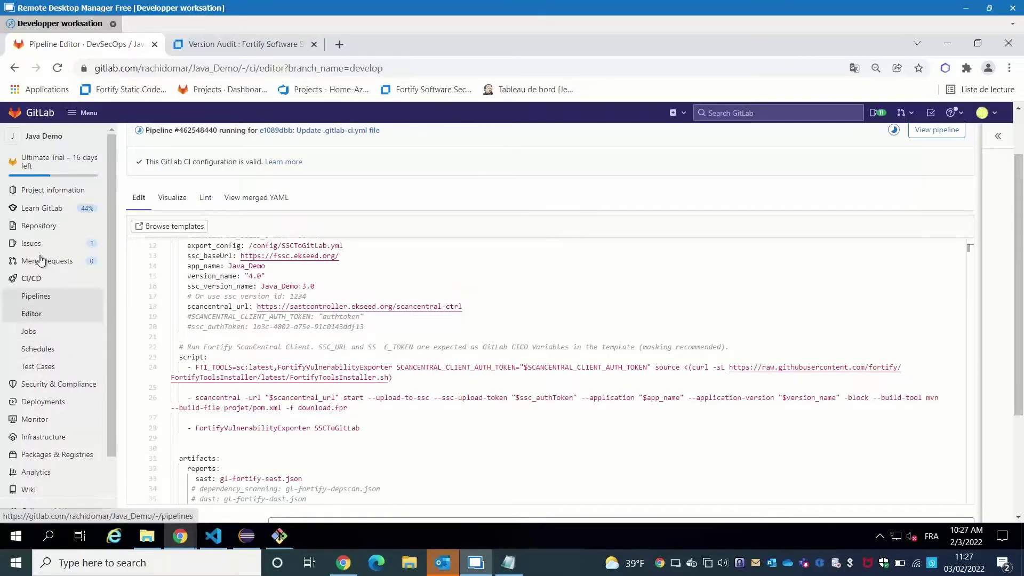
{"action": "scroll", "coordinate": [313, 366], "scroll_direction": "down", "scroll_amount": 2}
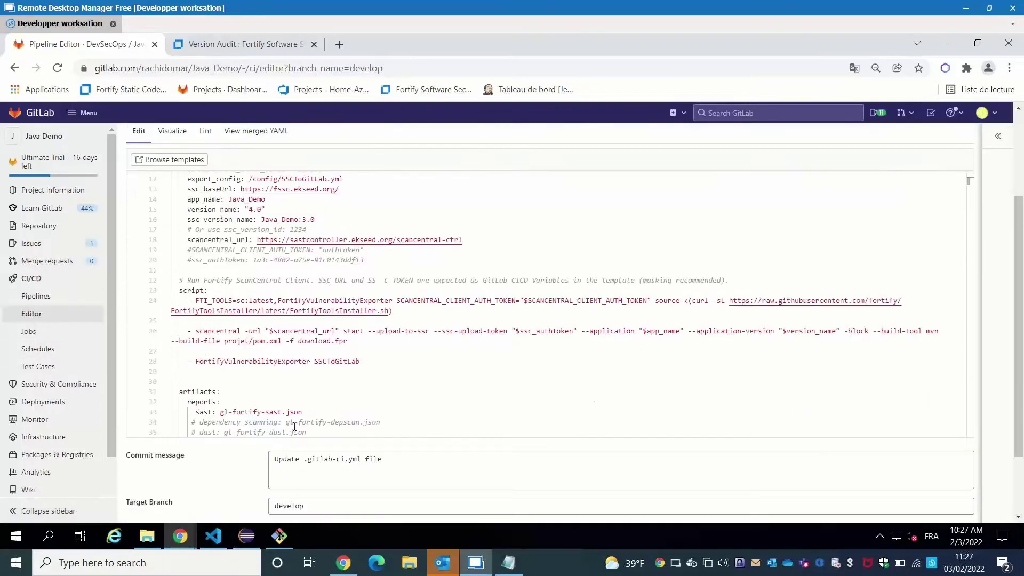
{"action": "left_click_drag", "start_coordinate": [196, 361], "coordinate": [318, 361]}
{"action": "scroll", "coordinate": [310, 267], "scroll_direction": "up", "scroll_amount": 1}
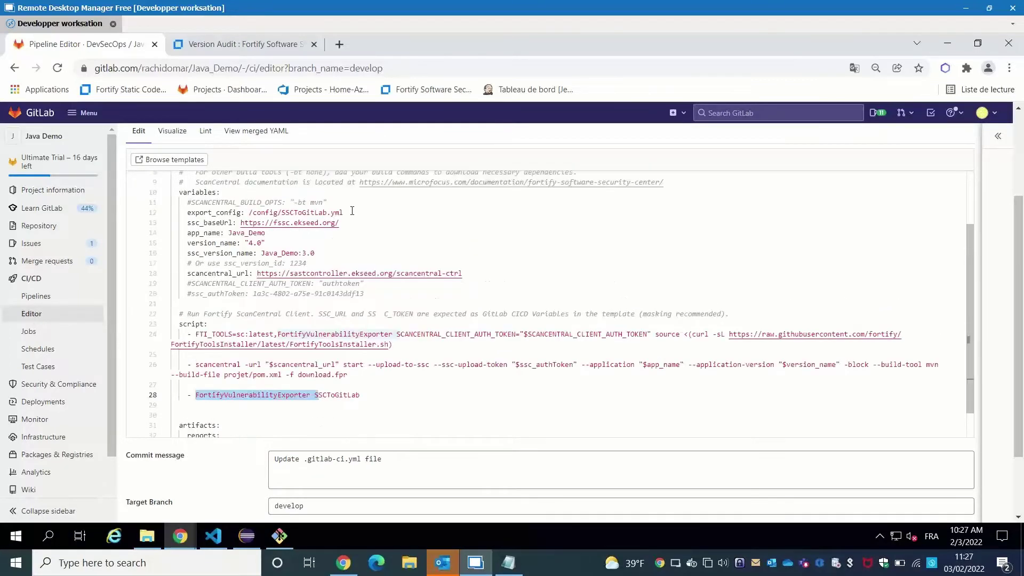
{"action": "left_click_drag", "start_coordinate": [352, 212], "coordinate": [252, 212]}
{"action": "scroll", "coordinate": [320, 375], "scroll_direction": "down", "scroll_amount": 1}
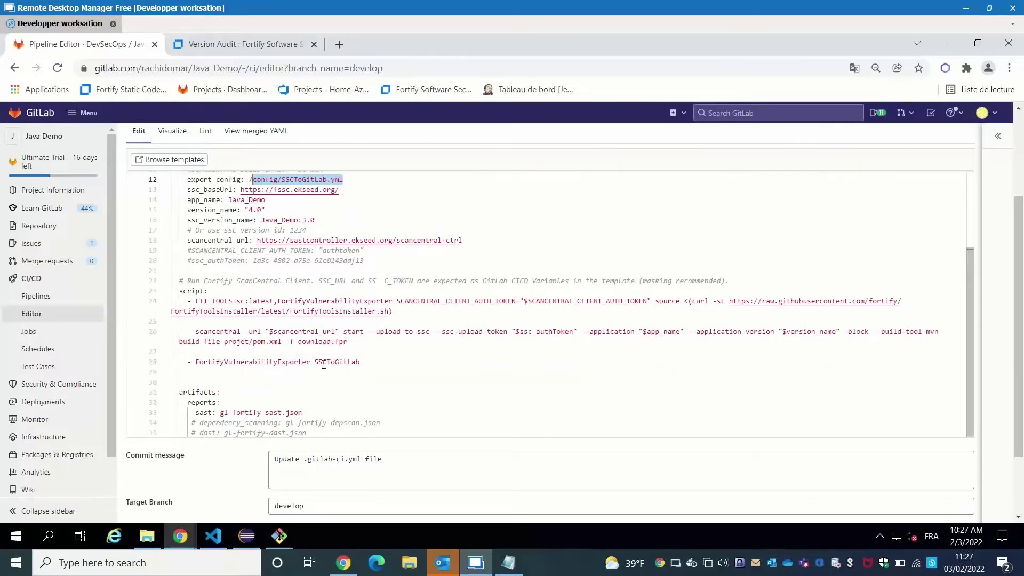
{"action": "left_click_drag", "start_coordinate": [319, 363], "coordinate": [329, 362]}
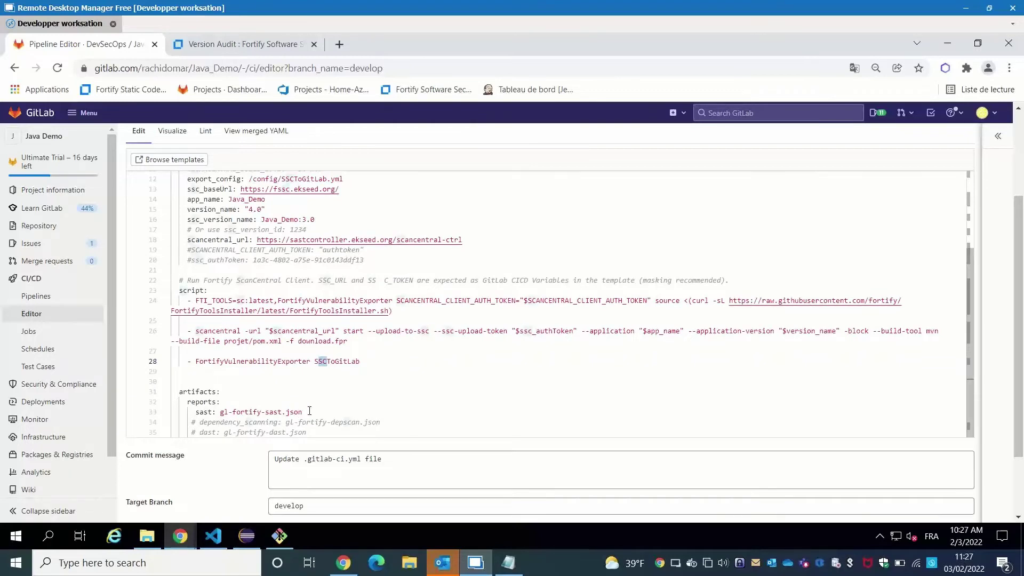
{"action": "left_click_drag", "start_coordinate": [196, 412], "coordinate": [318, 409]}
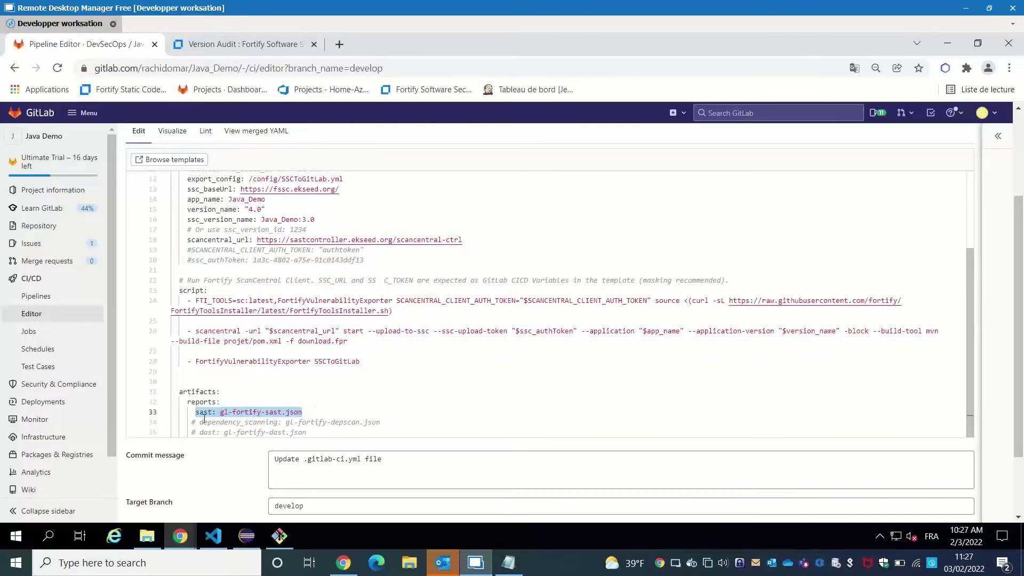
Step: Uncomment the dependency_scanning and dast report lines under artifacts in the pipeline configuration
{"action": "mouse_move", "coordinate": [48, 418]}
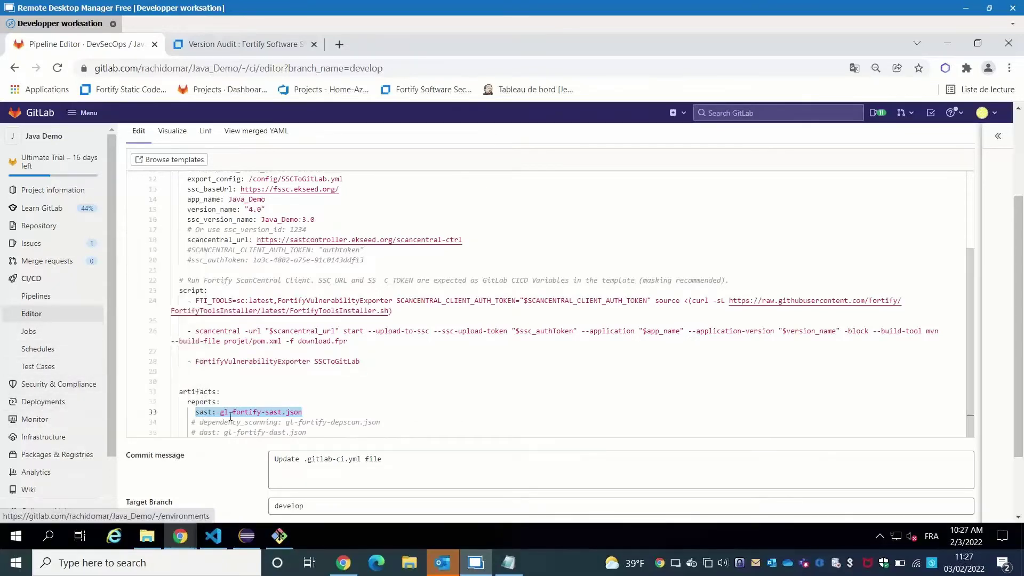
{"action": "left_click_drag", "start_coordinate": [381, 421], "coordinate": [203, 422]}
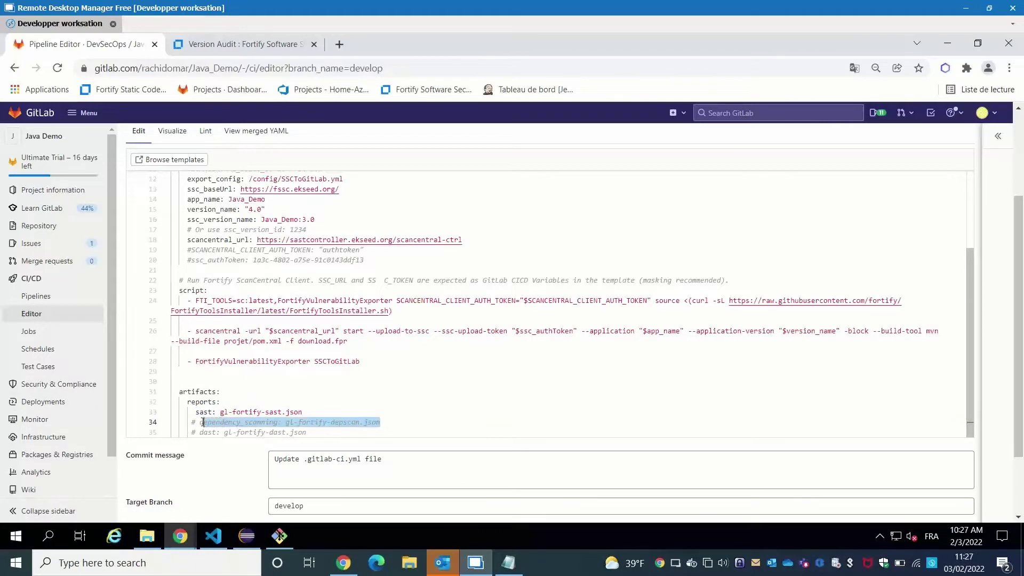
{"action": "key", "text": "Home"}
{"action": "key", "text": "Delete"}
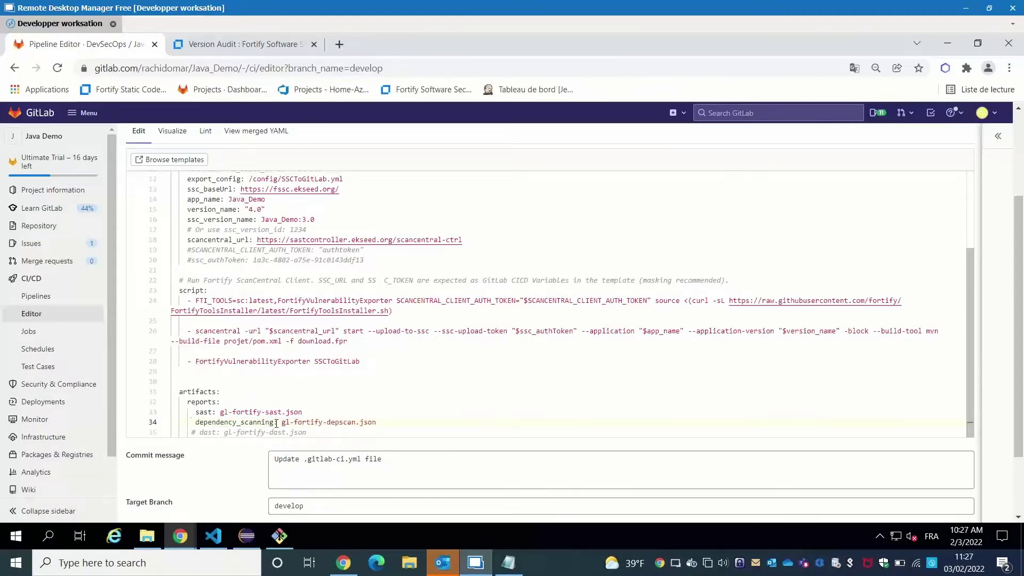
{"action": "left_click", "coordinate": [195, 433]}
{"action": "key", "text": "BackSpace"}
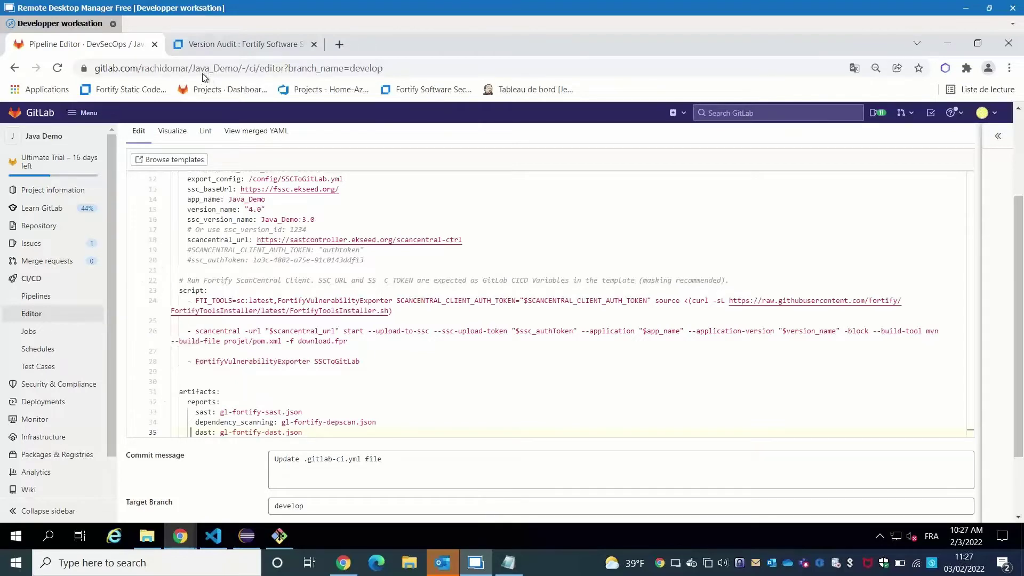
Step: Leave the pipeline editor without committing, and examine the job upload in the fortify-sast-scancentral log of the running pipeline
{"action": "mouse_move", "coordinate": [70, 421]}
{"action": "scroll", "coordinate": [213, 496], "scroll_direction": "down", "scroll_amount": 1}
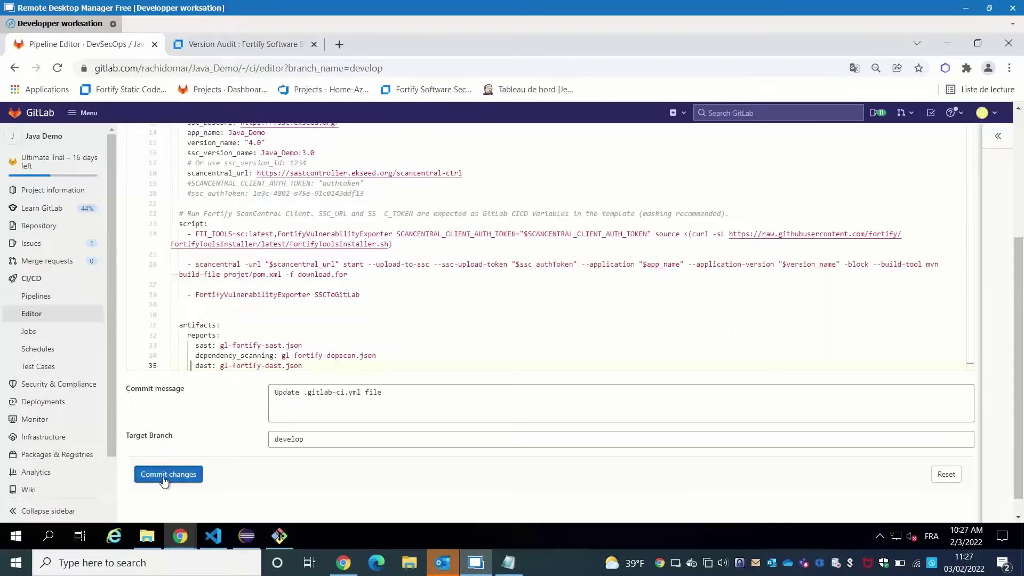
{"action": "left_click", "coordinate": [55, 296]}
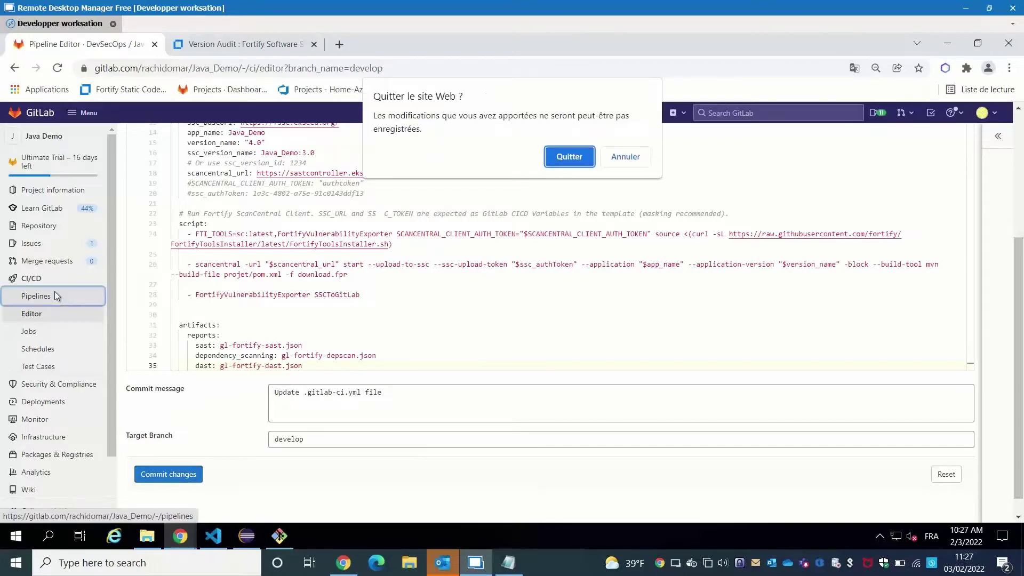
{"action": "left_click", "coordinate": [573, 159]}
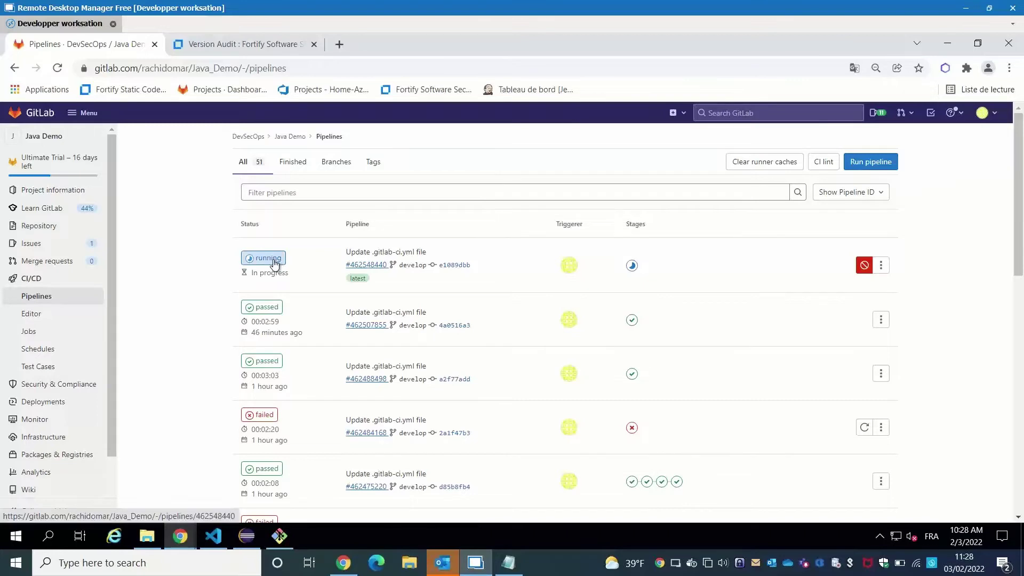
{"action": "left_click", "coordinate": [274, 263]}
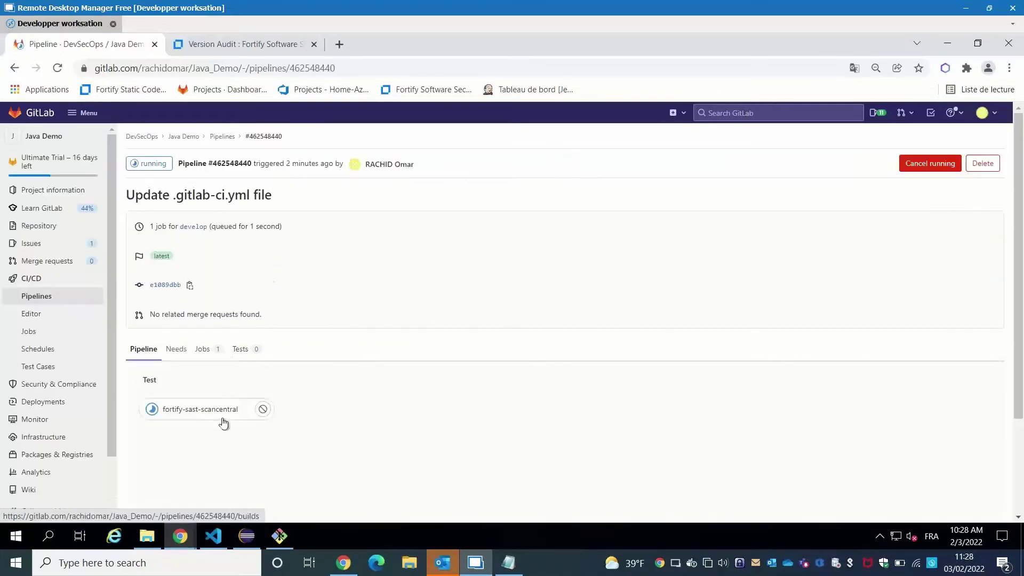
{"action": "left_click", "coordinate": [213, 413]}
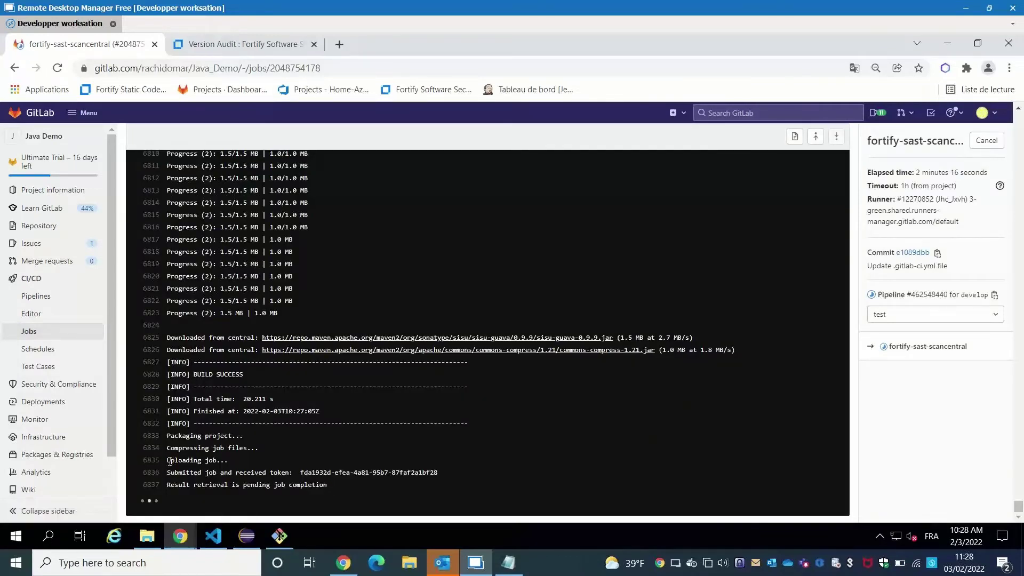
{"action": "left_click_drag", "start_coordinate": [168, 461], "coordinate": [218, 460]}
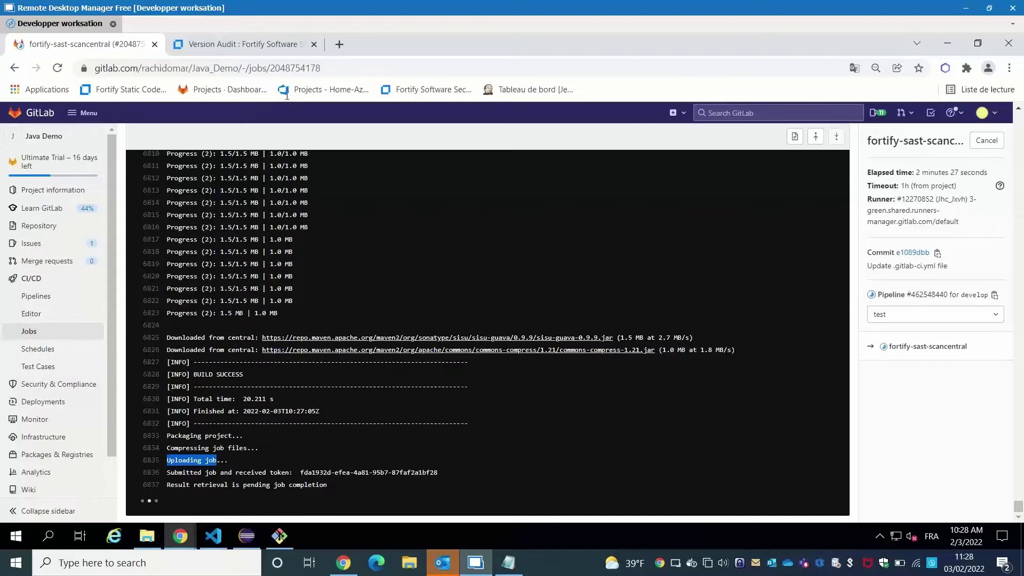
Step: Switch to Fortify Software Security Center and review the ScanCentral SAST scan requests and the sensors that run them
{"action": "left_click", "coordinate": [253, 49]}
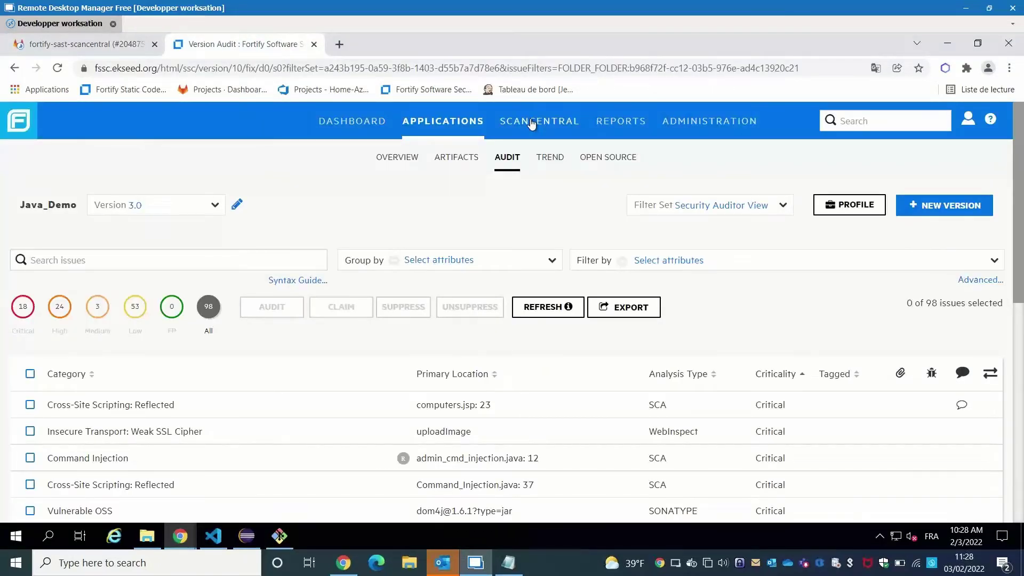
{"action": "left_click", "coordinate": [531, 124]}
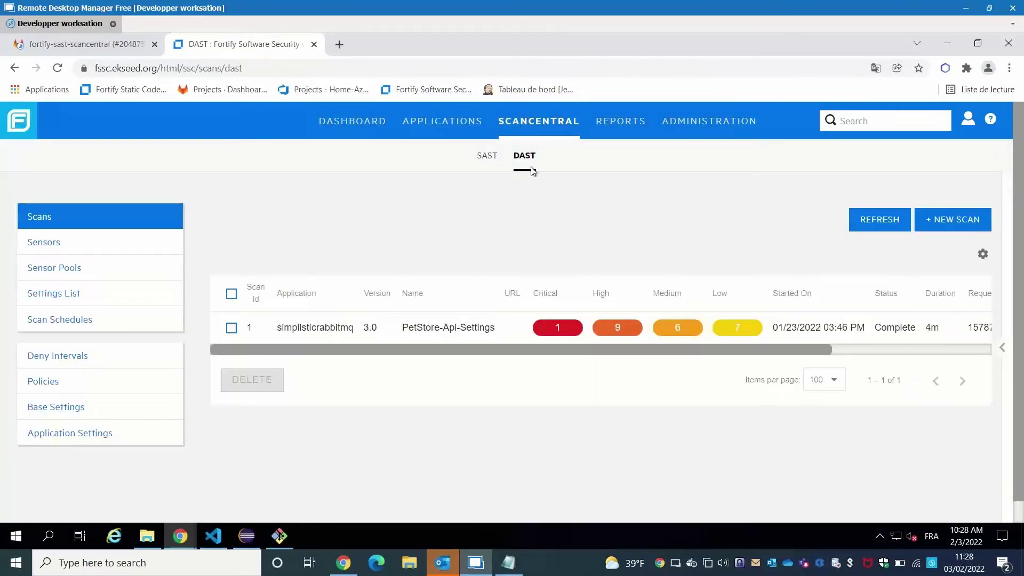
{"action": "left_click", "coordinate": [486, 158]}
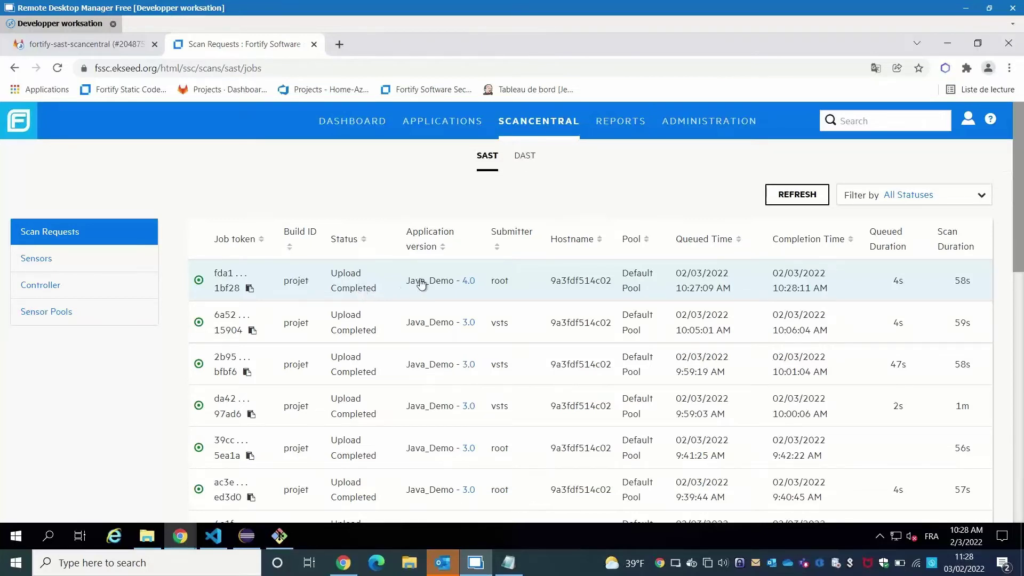
{"action": "left_click", "coordinate": [97, 262]}
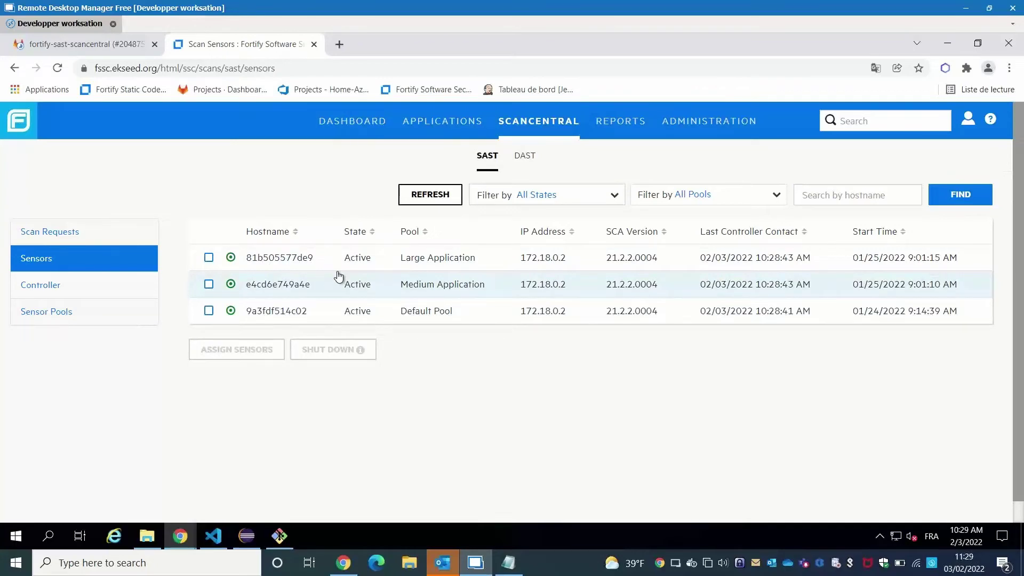
{"action": "left_click", "coordinate": [106, 232]}
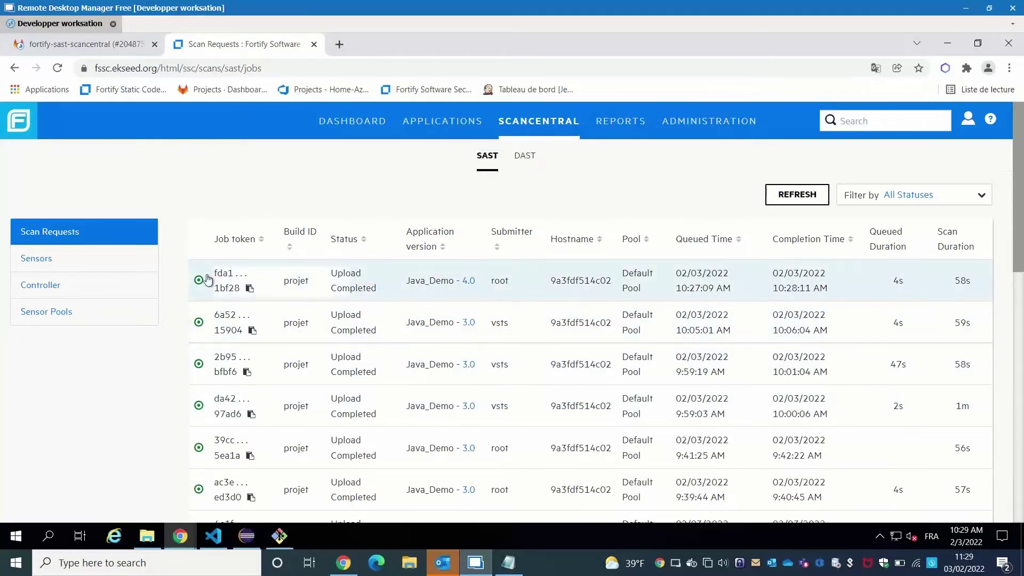
Step: Review the ScanCentral SAST sensors, the controller configuration and the list of sensor pools
{"action": "left_click", "coordinate": [128, 264]}
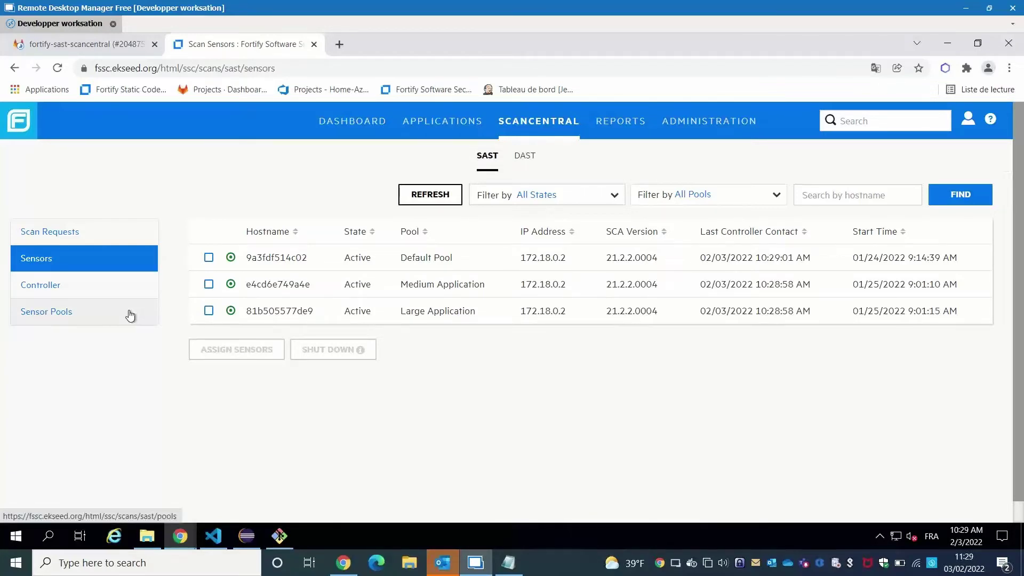
{"action": "left_click", "coordinate": [98, 284]}
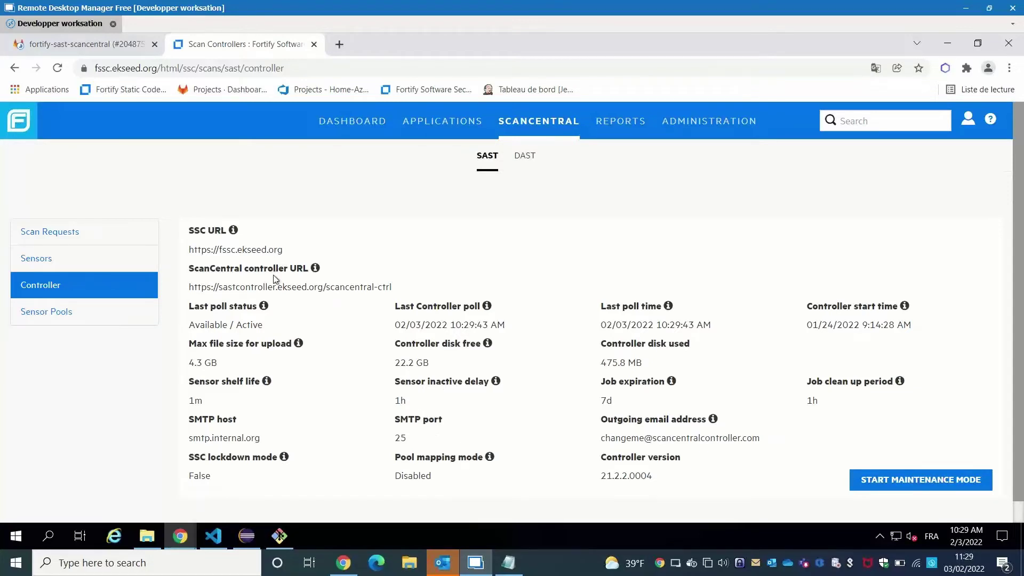
{"action": "left_click", "coordinate": [107, 318]}
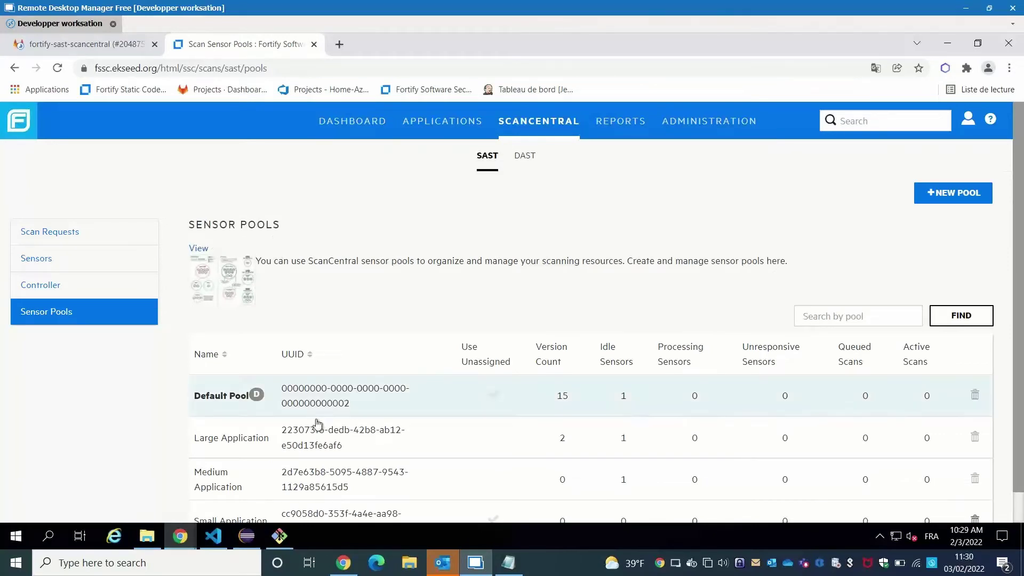
{"action": "scroll", "coordinate": [314, 429], "scroll_direction": "down", "scroll_amount": 1}
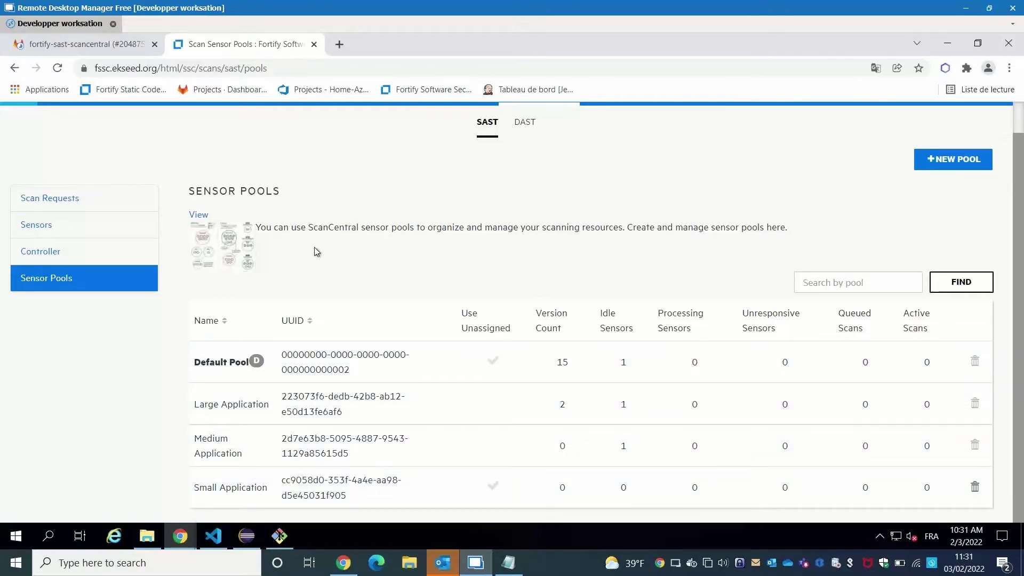
Step: Check the SAST scan requests and the gl-fortify-sast.json artifact upload in the GitLab job log
{"action": "left_click", "coordinate": [94, 44]}
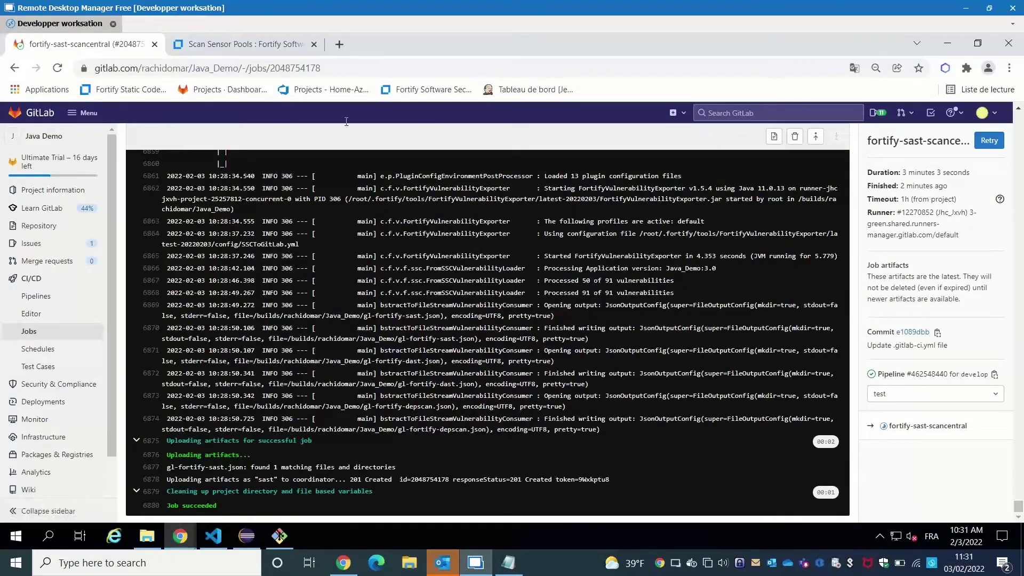
{"action": "left_click", "coordinate": [254, 43]}
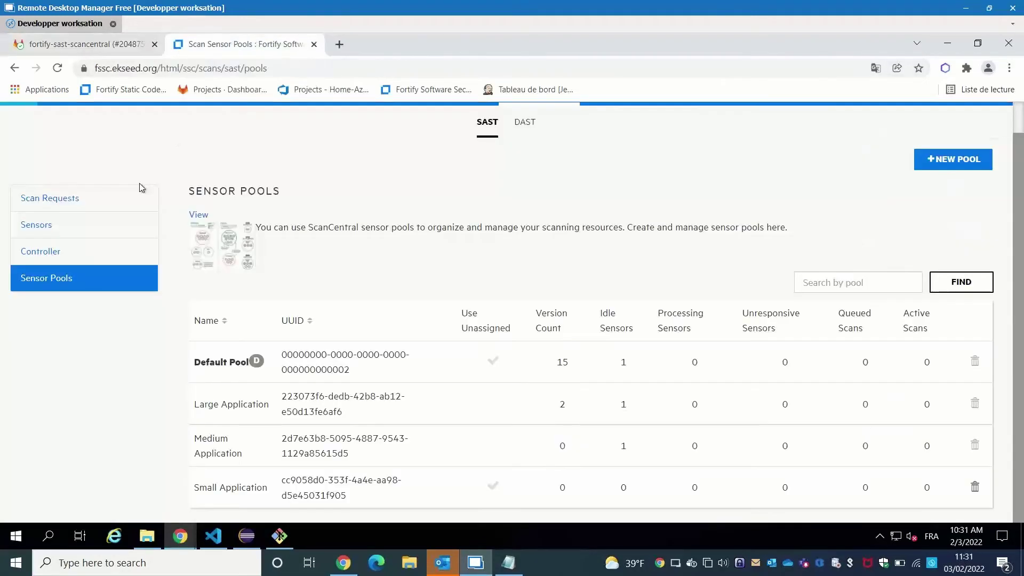
{"action": "left_click", "coordinate": [126, 197]}
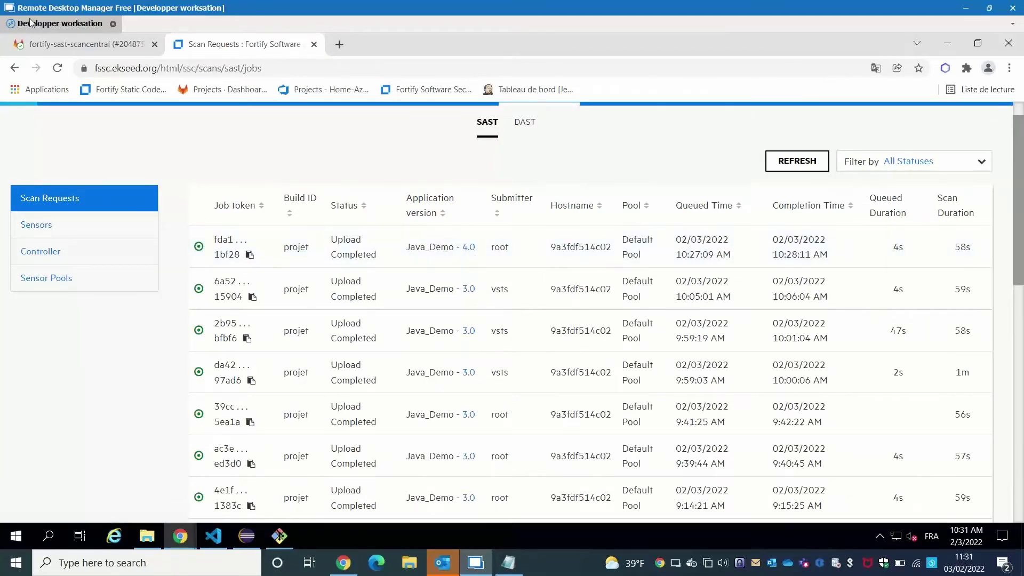
{"action": "left_click", "coordinate": [46, 45]}
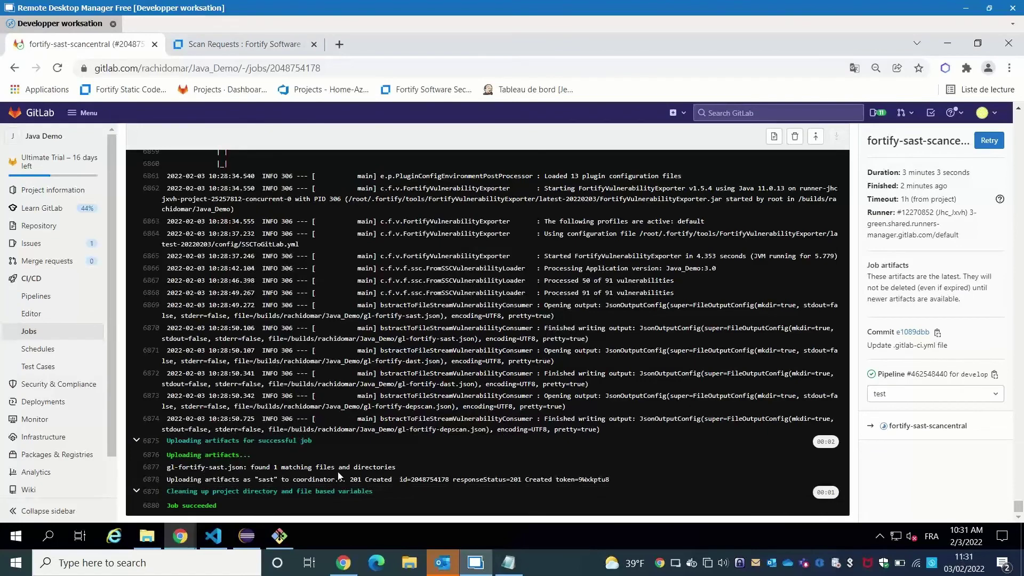
{"action": "left_click_drag", "start_coordinate": [396, 465], "coordinate": [167, 467]}
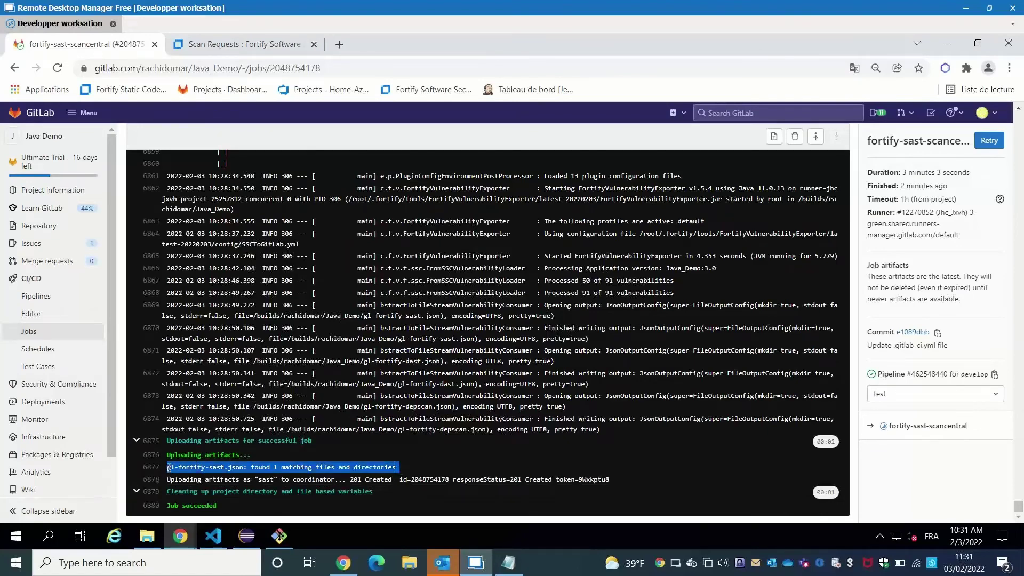
Step: Open the project's Security Dashboard in GitLab and inspect the vulnerability trend for the latest date
{"action": "left_click", "coordinate": [60, 387]}
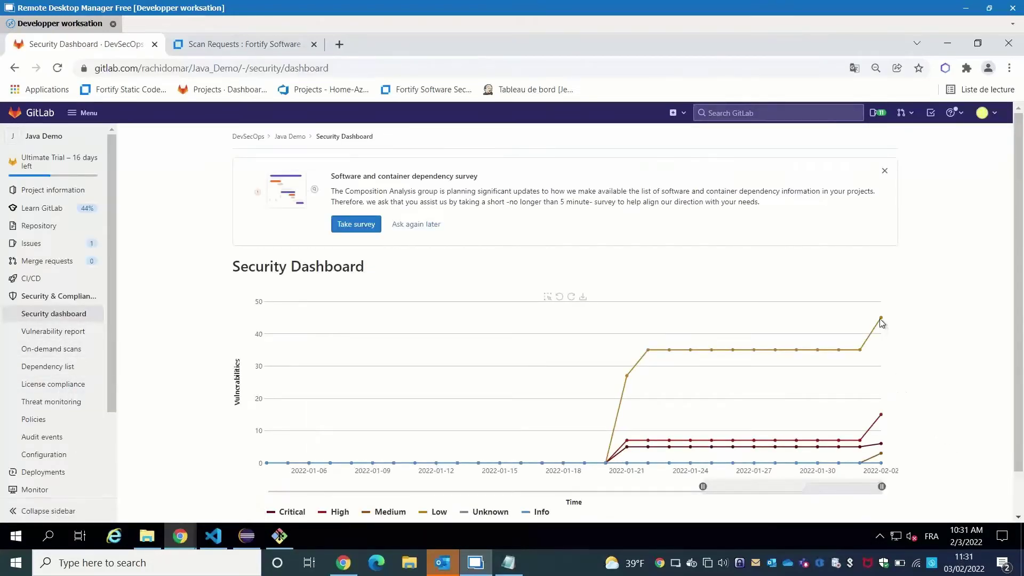
{"action": "mouse_move", "coordinate": [865, 323]}
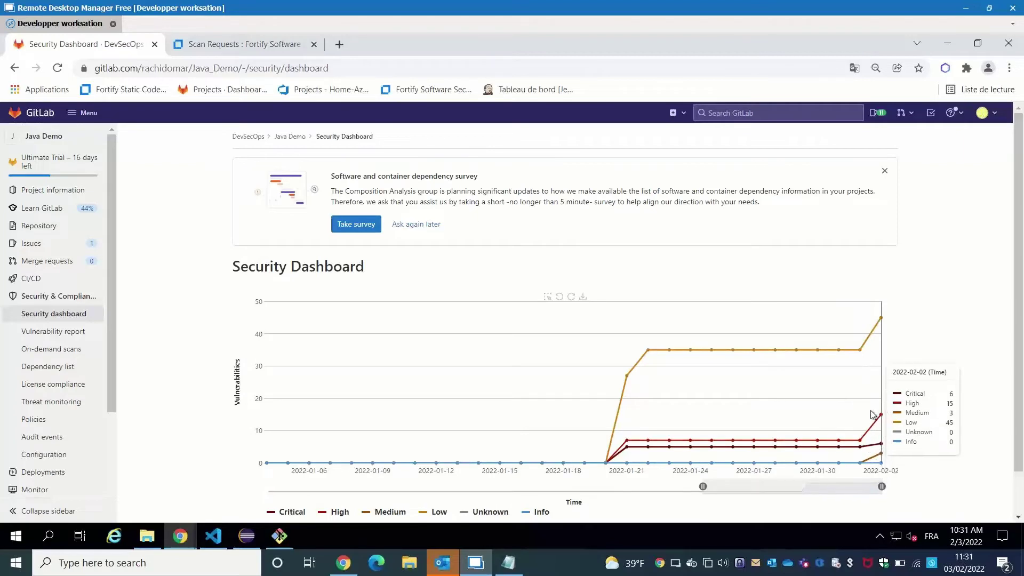
{"action": "scroll", "coordinate": [476, 409], "scroll_direction": "down", "scroll_amount": 1}
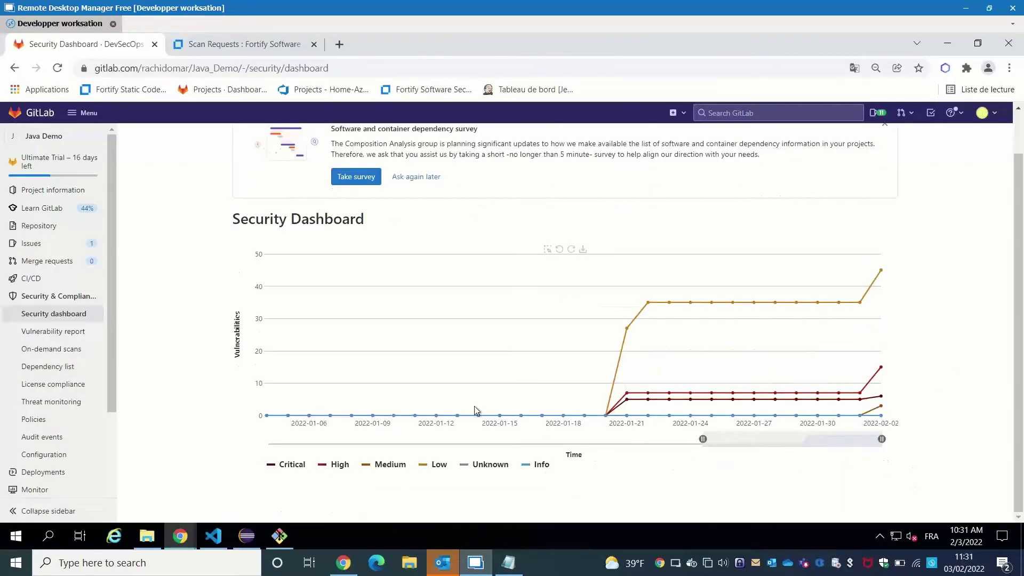
Step: Filter the Vulnerability Report by the Fortify SAST, Fortify DAST and Fortify+Sonatype Dependency Scanning tools
{"action": "left_click", "coordinate": [73, 342]}
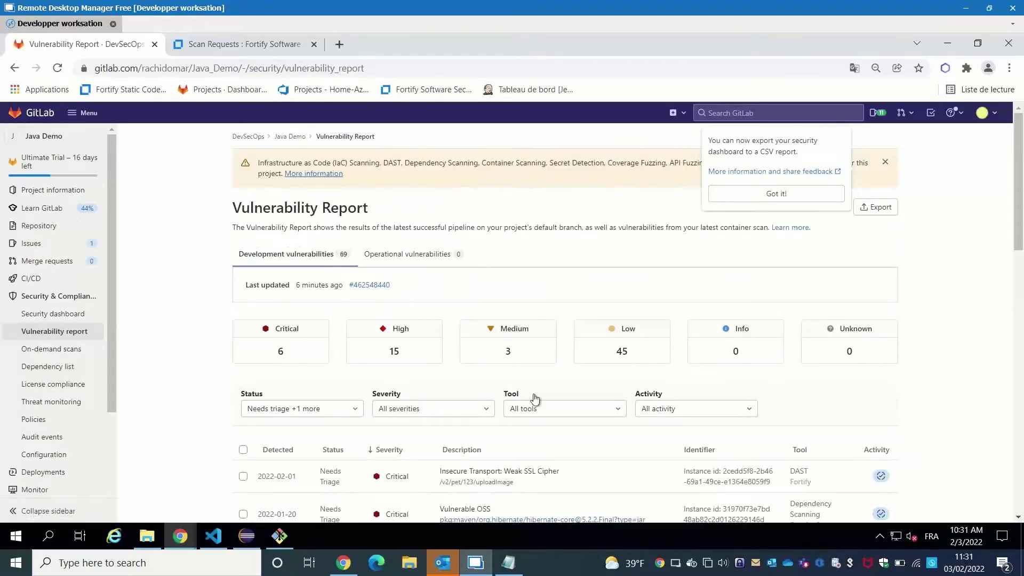
{"action": "left_click", "coordinate": [582, 408]}
{"action": "scroll", "coordinate": [552, 245], "scroll_direction": "down", "scroll_amount": 2}
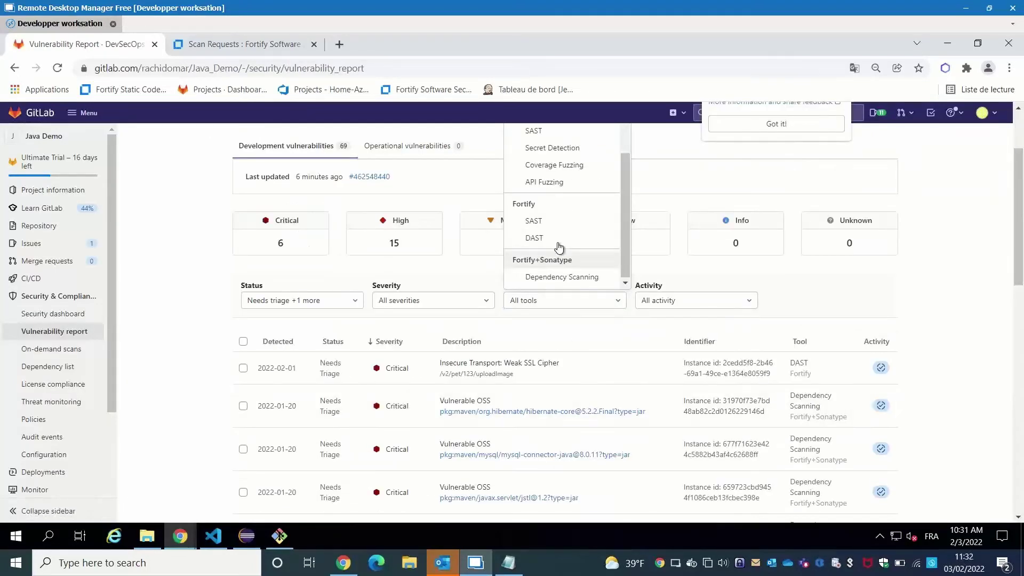
{"action": "left_click", "coordinate": [560, 223]}
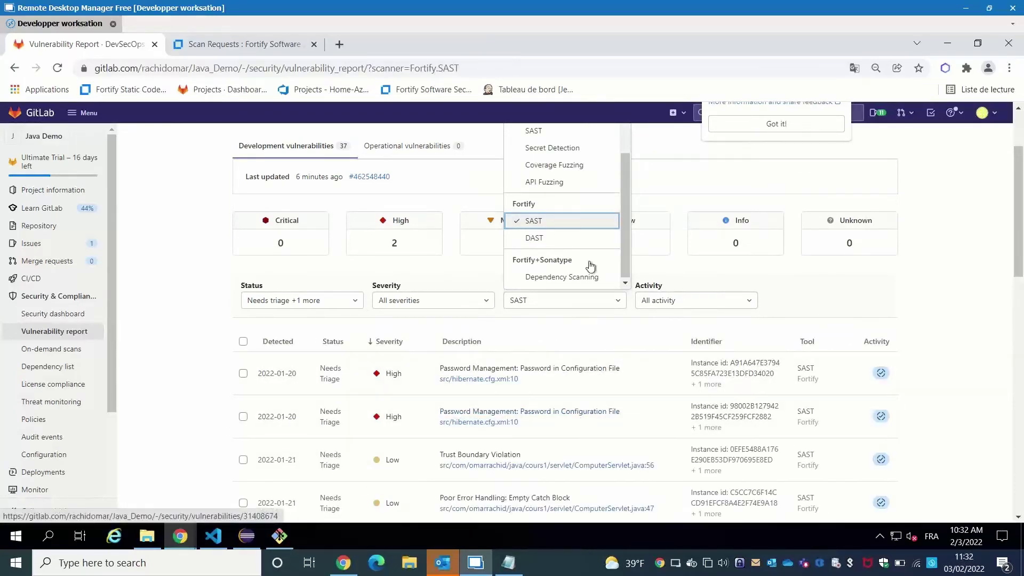
{"action": "left_click", "coordinate": [572, 240]}
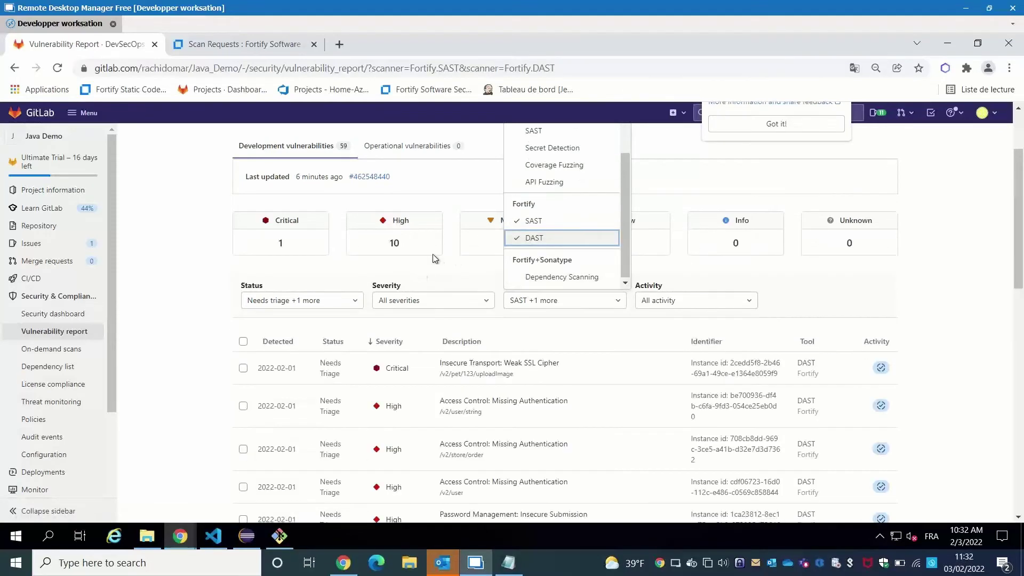
{"action": "left_click", "coordinate": [566, 278]}
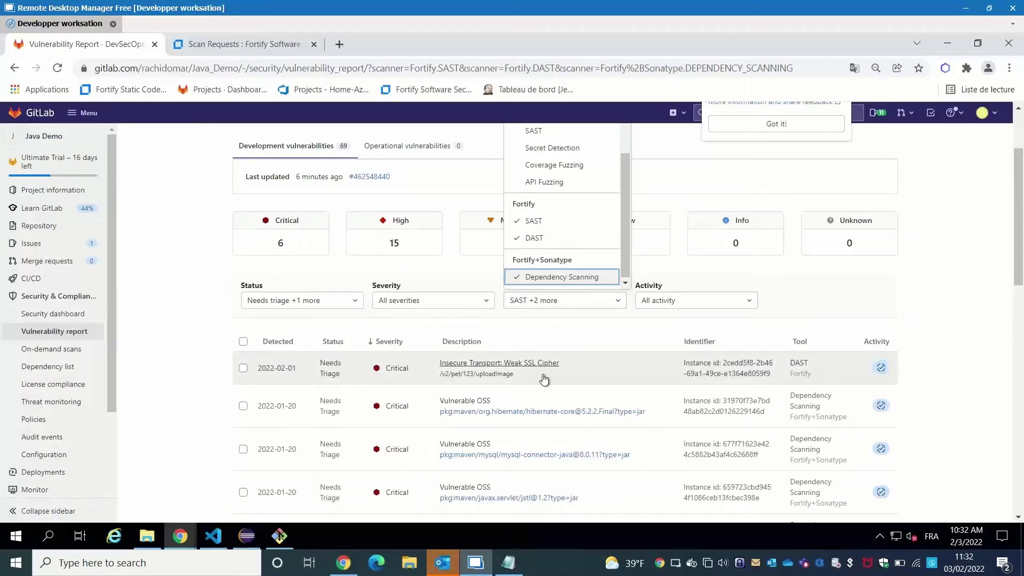
Step: Open the "Insecure Transport: Weak SSL Cipher" vulnerability and examine its description and severity
{"action": "left_click", "coordinate": [478, 364]}
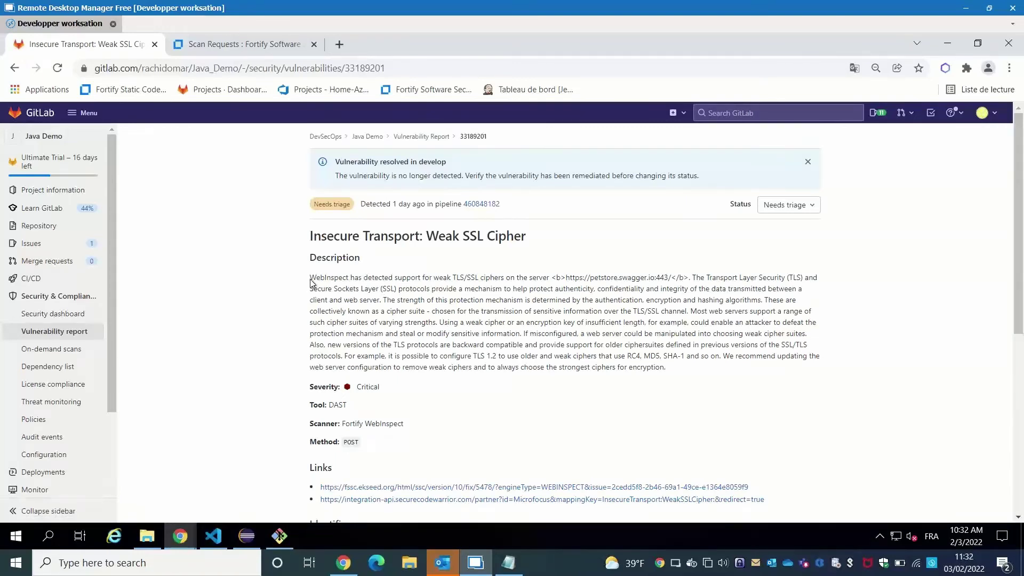
{"action": "left_click_drag", "start_coordinate": [311, 282], "coordinate": [411, 310]}
{"action": "scroll", "coordinate": [469, 383], "scroll_direction": "down", "scroll_amount": 1}
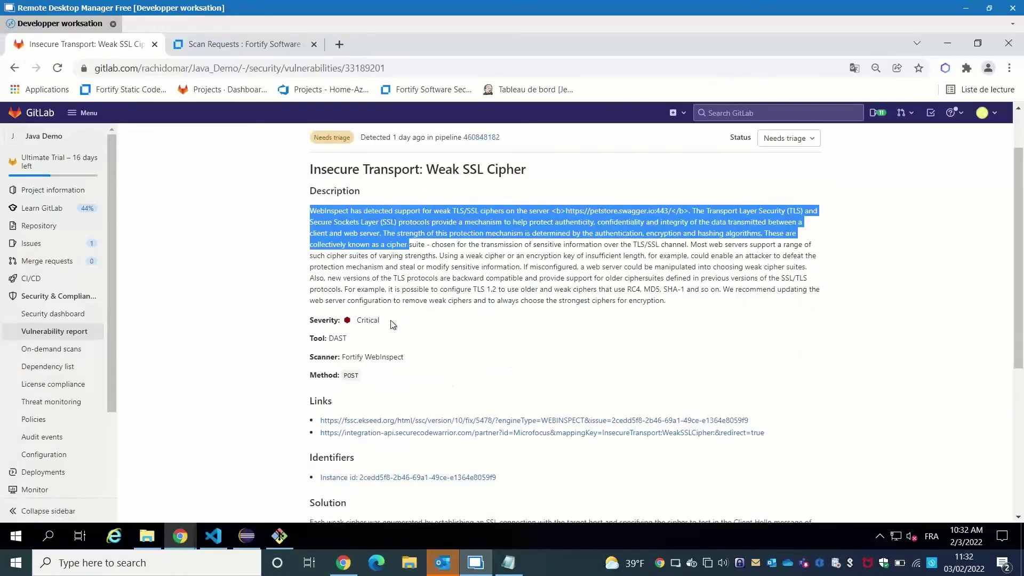
{"action": "triple_click", "coordinate": [367, 321]}
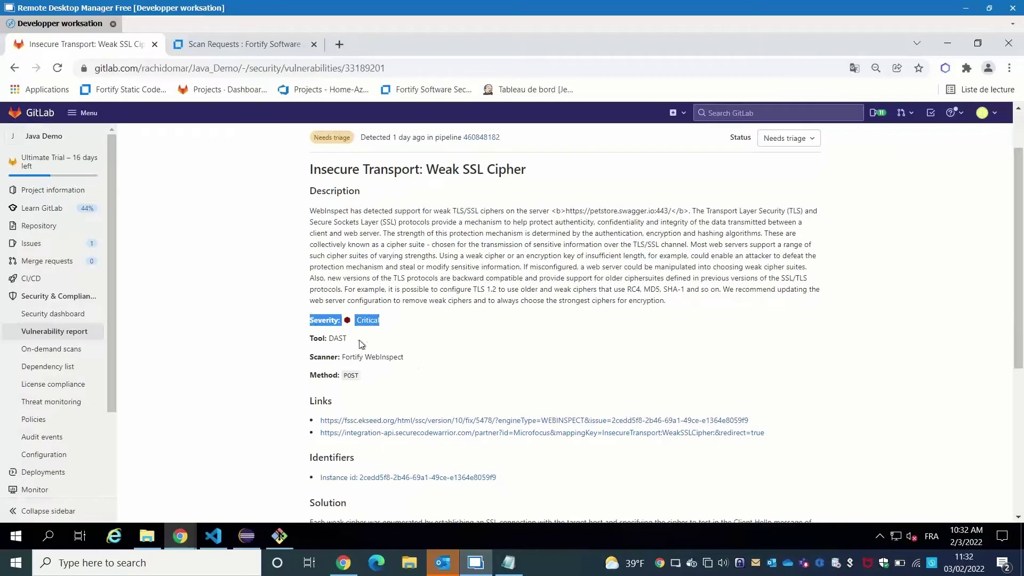
Step: Examine the Weak SSL Cipher vulnerability's tool, scanner, links, identifiers and solution text in GitLab
{"action": "left_click_drag", "start_coordinate": [347, 339], "coordinate": [312, 341]}
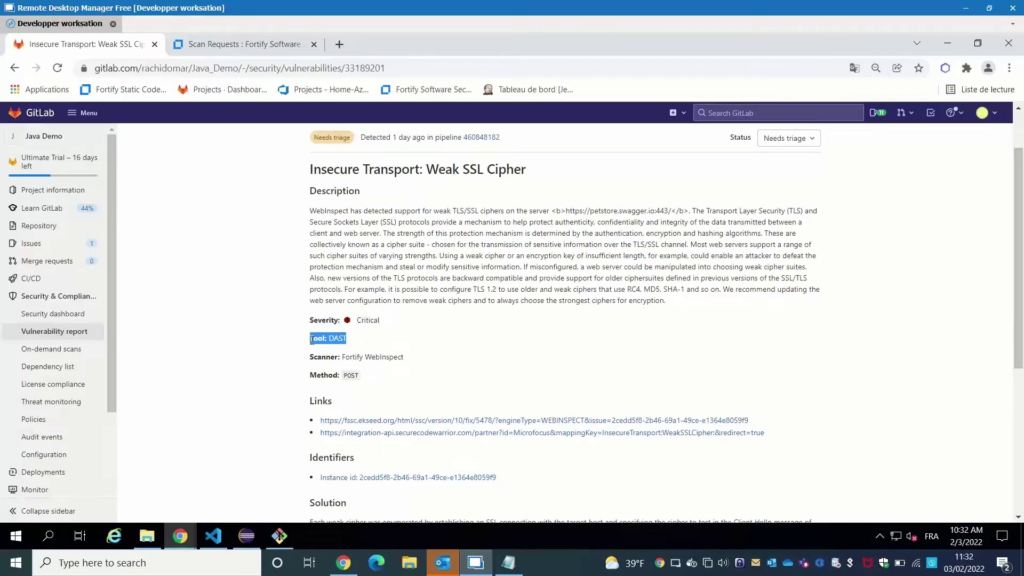
{"action": "left_click", "coordinate": [347, 339]}
{"action": "left_click_drag", "start_coordinate": [411, 359], "coordinate": [344, 357]}
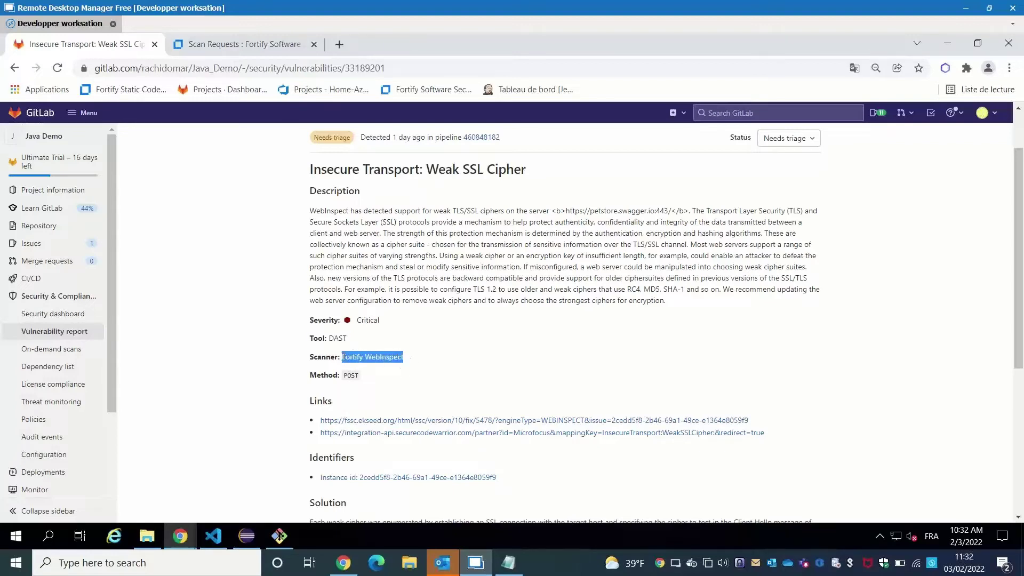
{"action": "scroll", "coordinate": [391, 399], "scroll_direction": "down", "scroll_amount": 1}
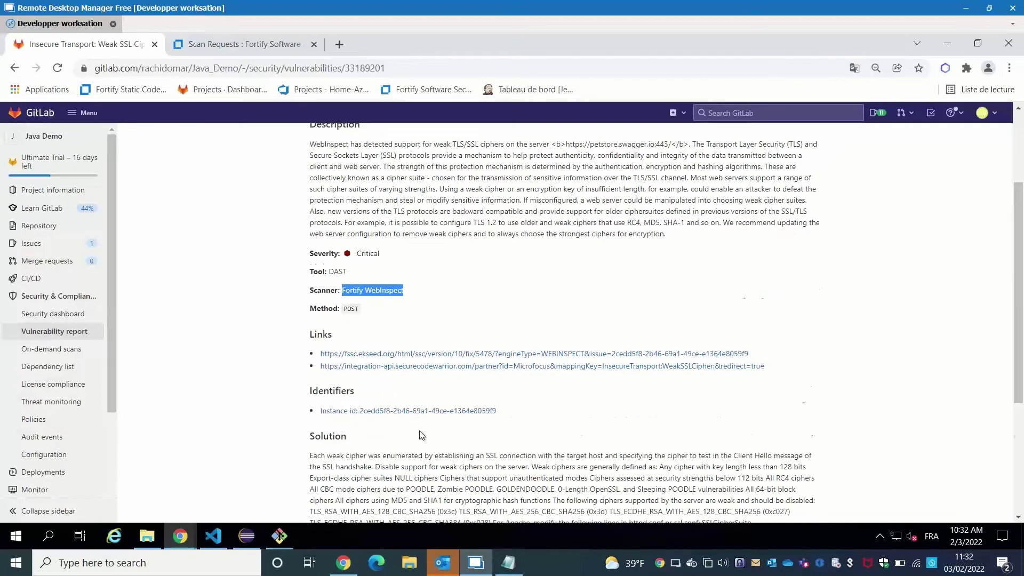
{"action": "scroll", "coordinate": [421, 435], "scroll_direction": "down", "scroll_amount": 2}
{"action": "scroll", "coordinate": [347, 351], "scroll_direction": "up", "scroll_amount": 1}
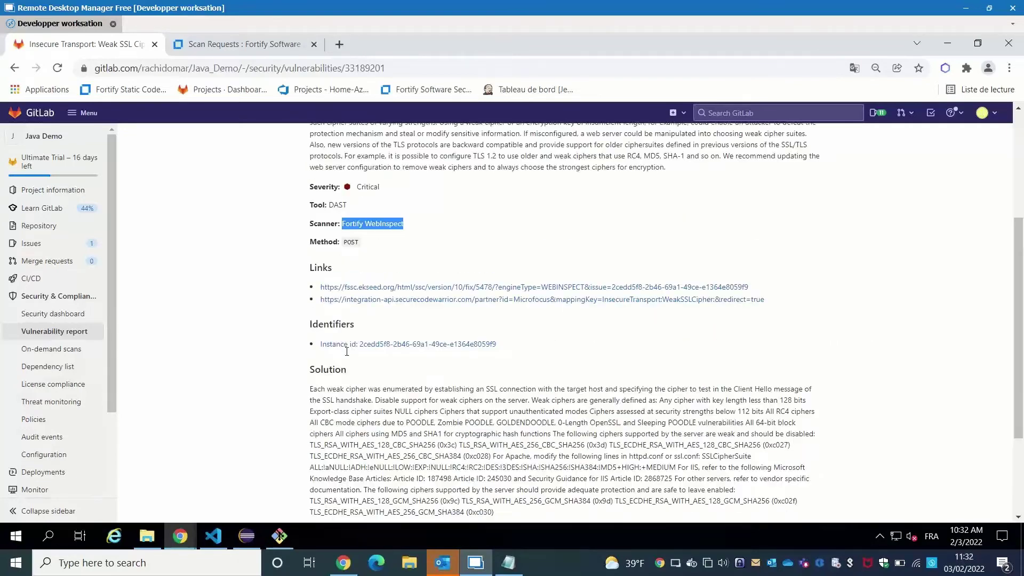
Step: Open the vulnerability's linked WebInspect issue in SSC and remove the SONATYPE filter from the Java_Demo 3.0 audit view
{"action": "left_click", "coordinate": [399, 288], "text": "ctrl"}
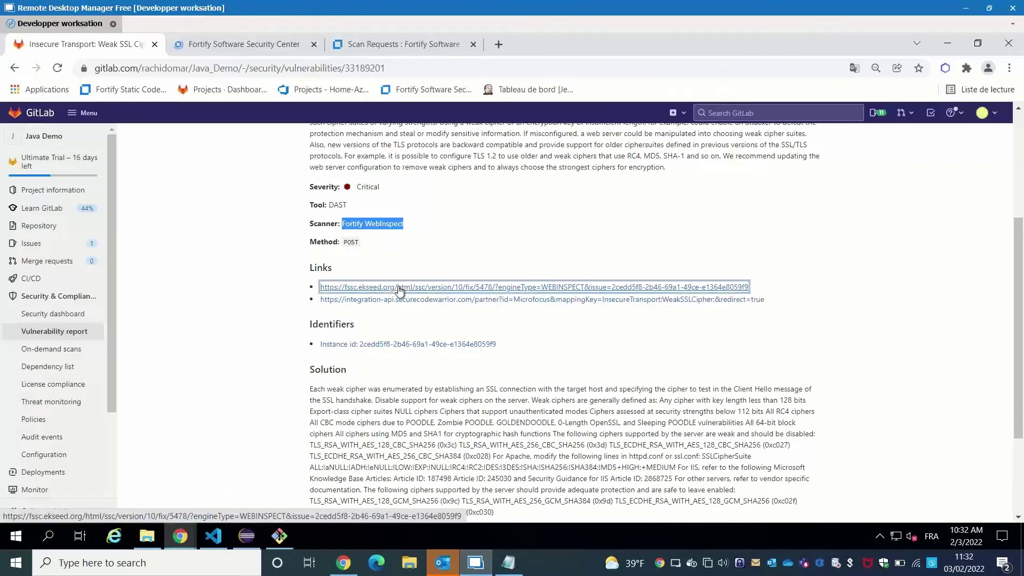
{"action": "left_click", "coordinate": [244, 42]}
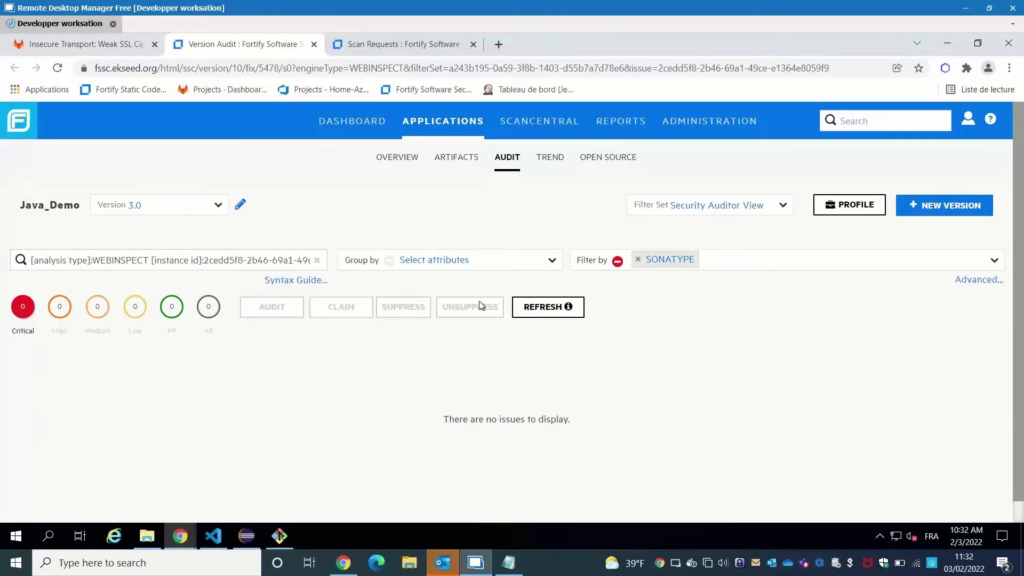
{"action": "left_click", "coordinate": [639, 260]}
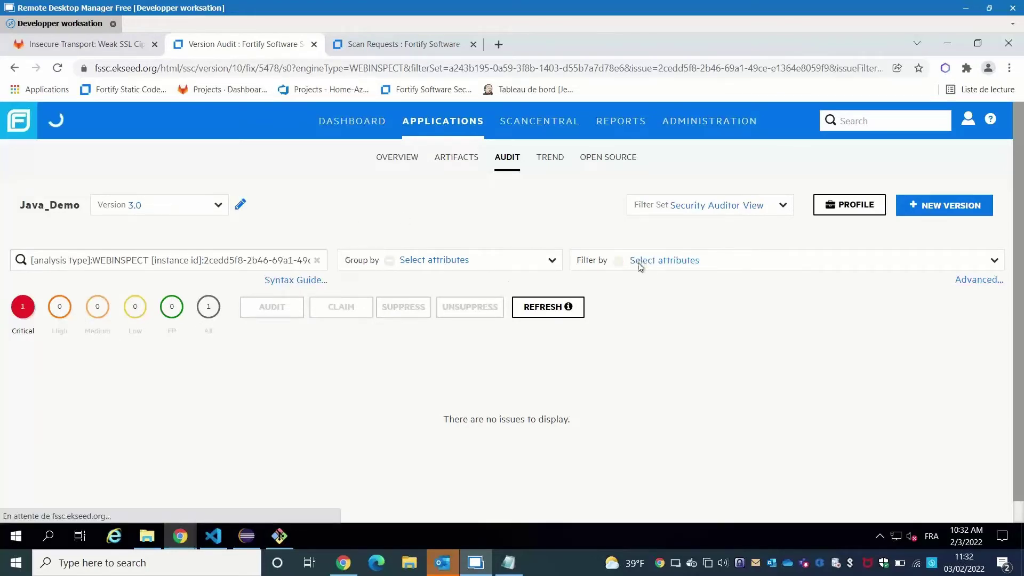
Step: Examine the Weak SSL Cipher issue's URL, method, attack payload and HTTP request in the SSC audit view
{"action": "scroll", "coordinate": [256, 331], "scroll_direction": "down", "scroll_amount": 5}
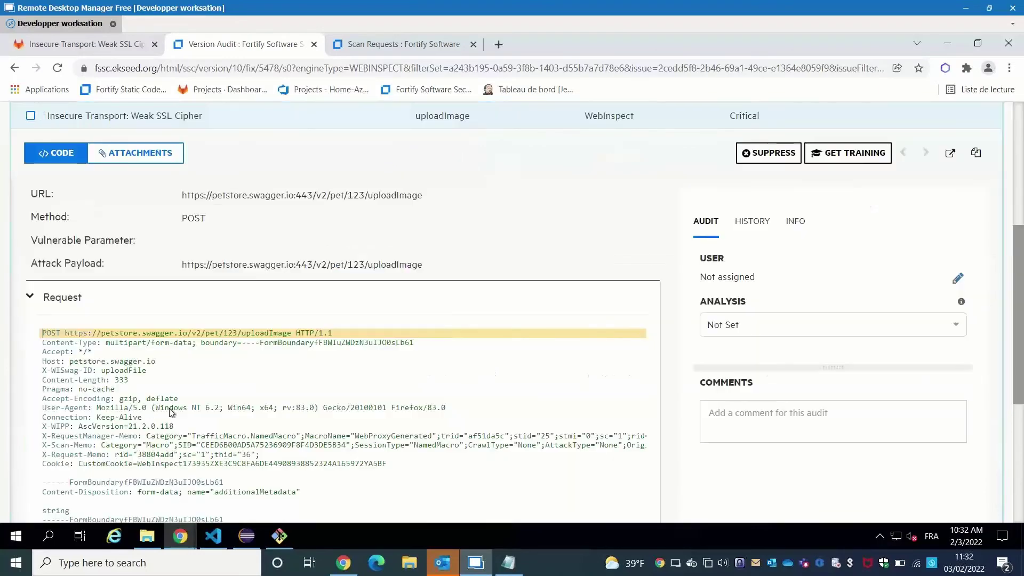
{"action": "scroll", "coordinate": [219, 201], "scroll_direction": "up", "scroll_amount": 3}
{"action": "scroll", "coordinate": [183, 240], "scroll_direction": "up", "scroll_amount": 1}
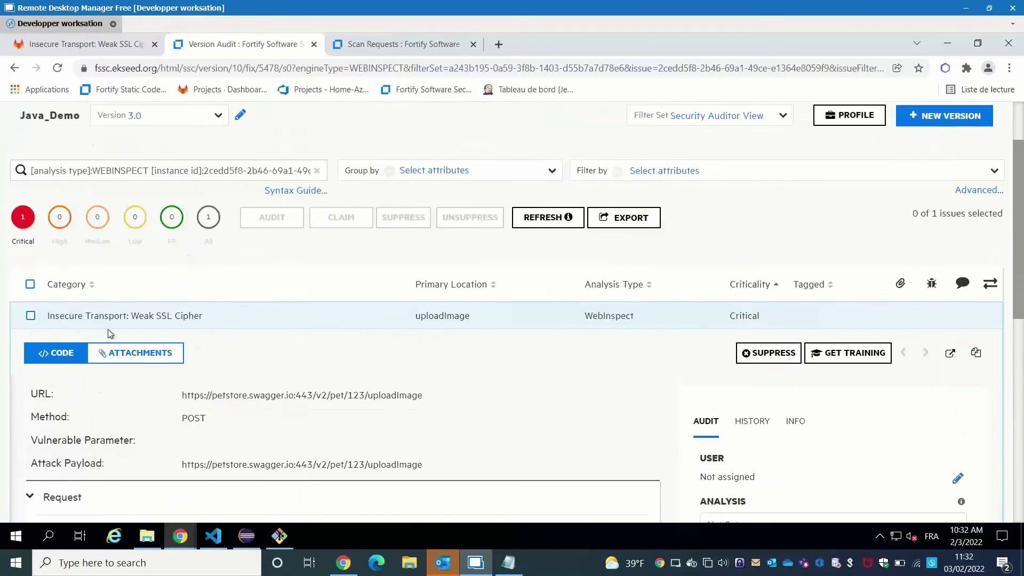
{"action": "scroll", "coordinate": [323, 378], "scroll_direction": "down", "scroll_amount": 2}
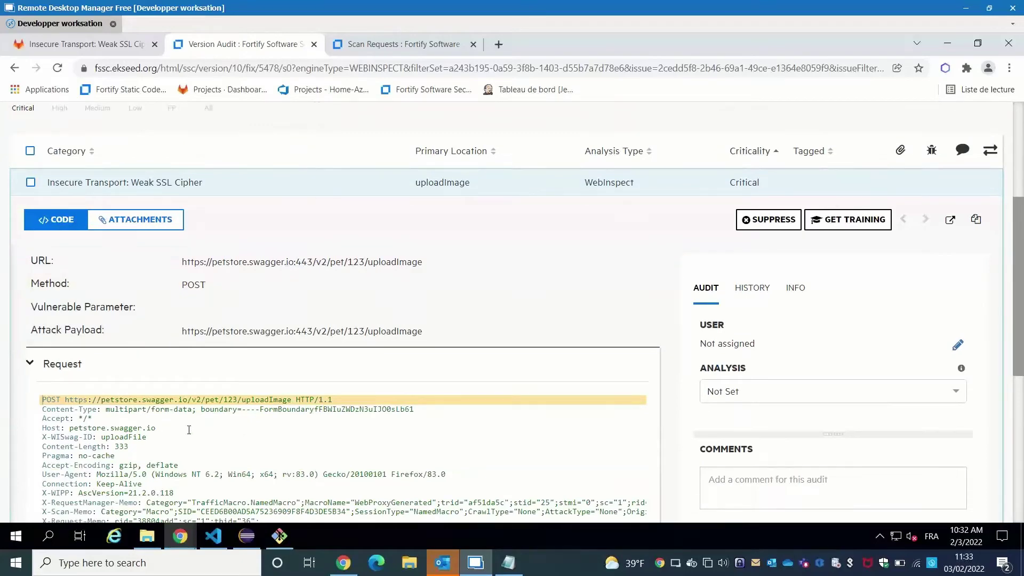
{"action": "scroll", "coordinate": [197, 435], "scroll_direction": "down", "scroll_amount": 1}
{"action": "scroll", "coordinate": [197, 435], "scroll_direction": "up", "scroll_amount": 2}
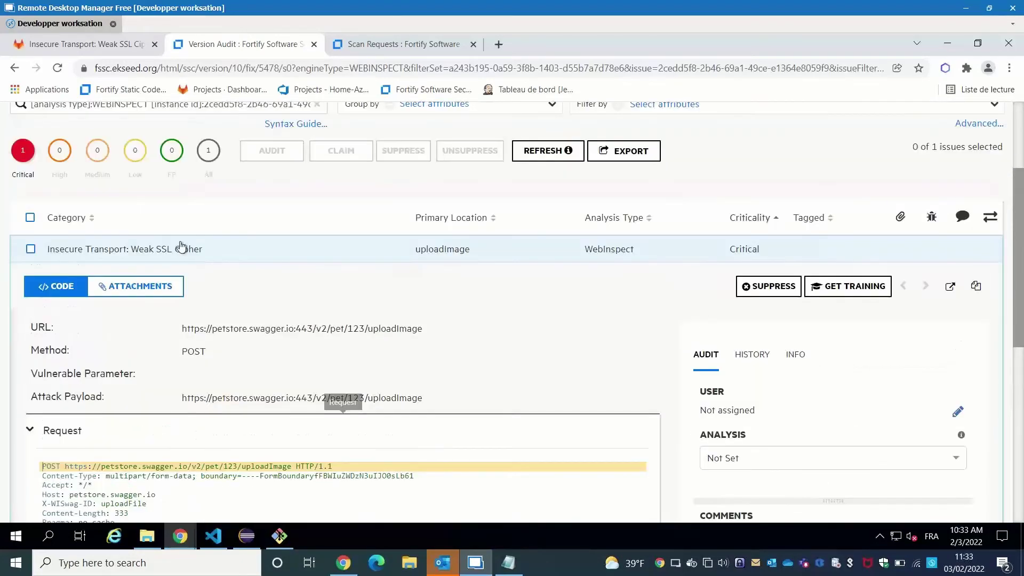
Step: Open the Secure Code Warrior training link from the GitLab vulnerability page and dismiss the translation offer
{"action": "left_click", "coordinate": [87, 47]}
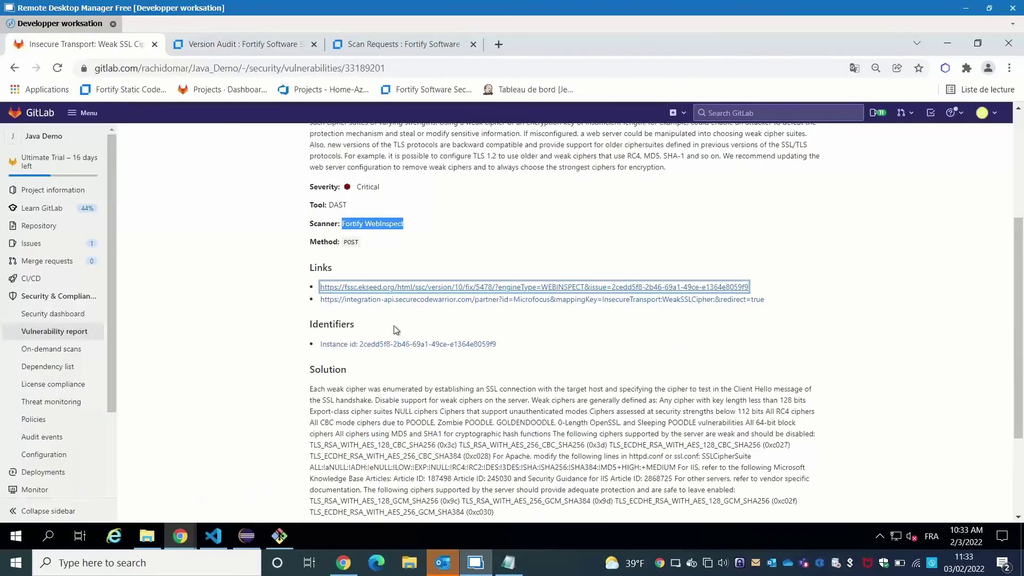
{"action": "middle_click", "coordinate": [416, 302]}
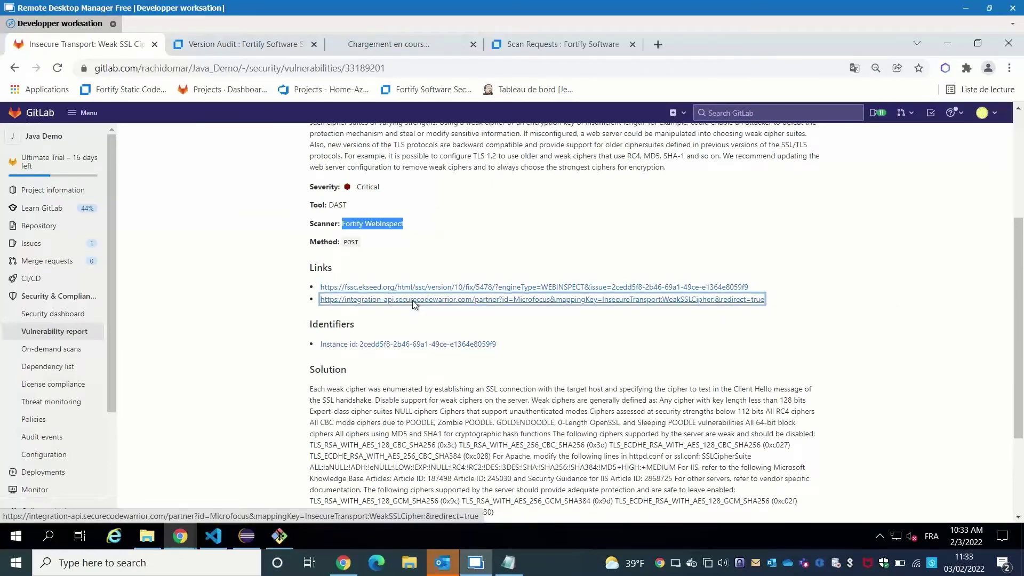
{"action": "left_click", "coordinate": [420, 46]}
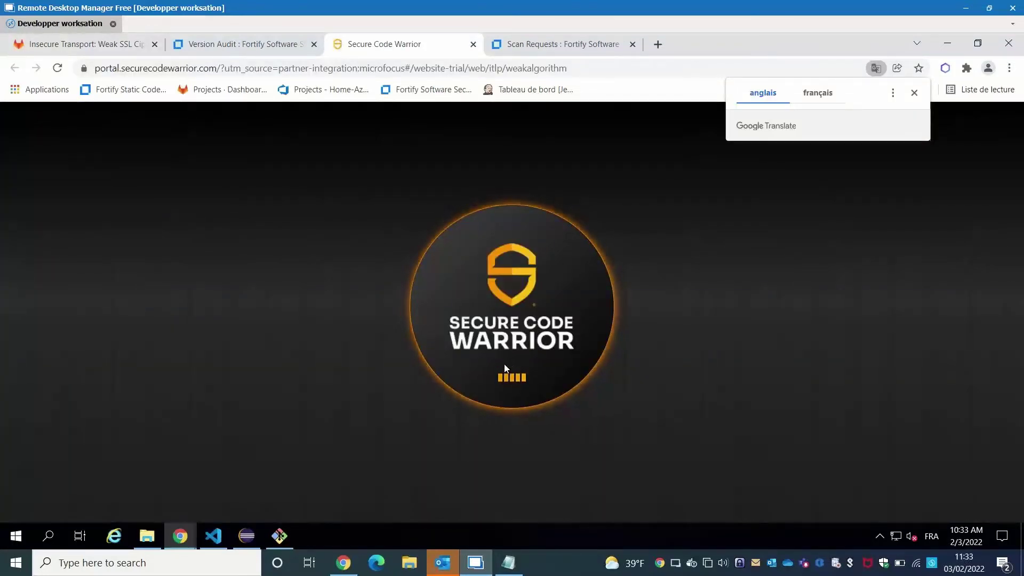
{"action": "left_click", "coordinate": [913, 94]}
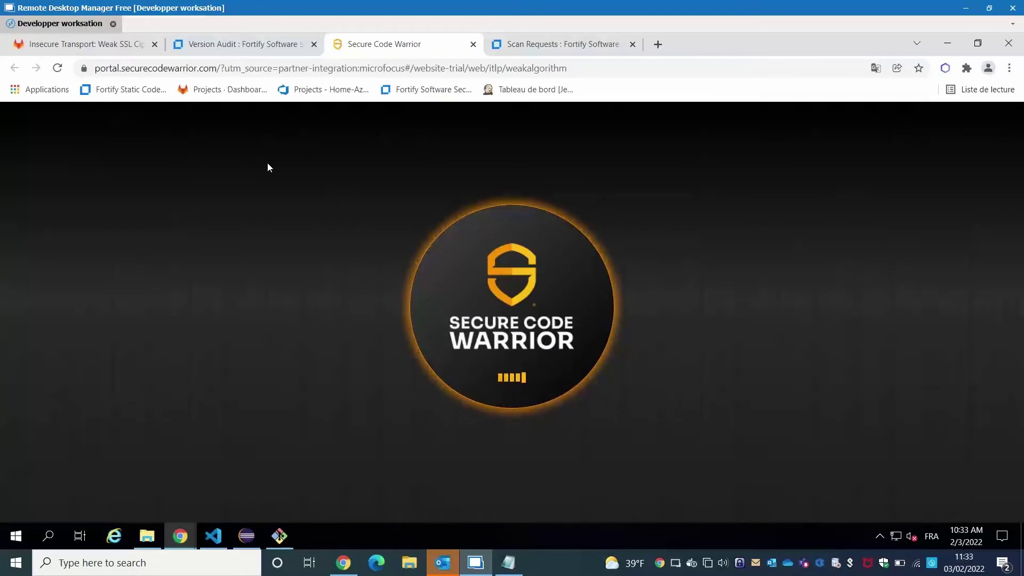
{"action": "left_click", "coordinate": [189, 47]}
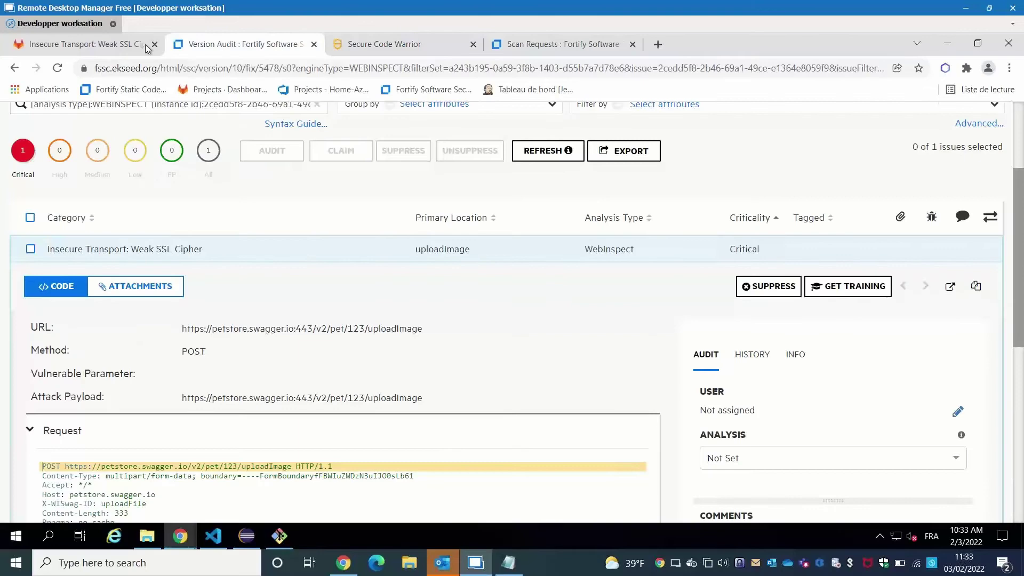
{"action": "left_click", "coordinate": [91, 44]}
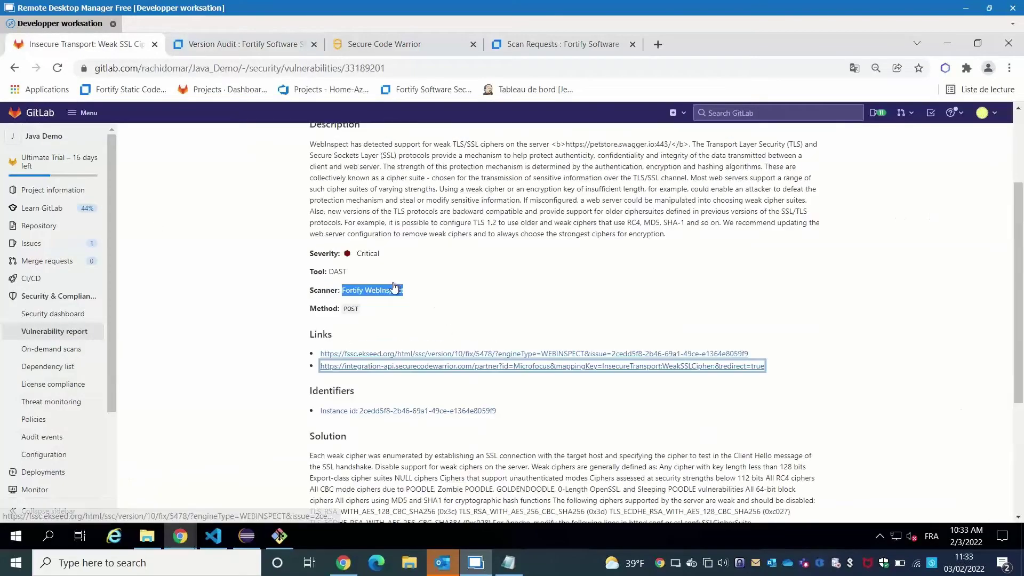
{"action": "scroll", "coordinate": [394, 287], "scroll_direction": "up", "scroll_amount": 1}
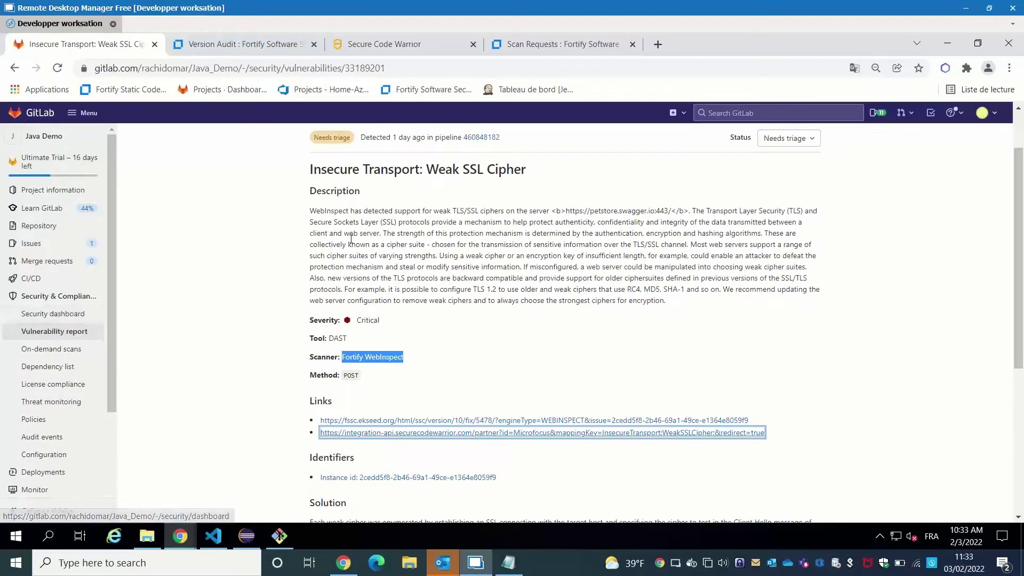
{"action": "left_click", "coordinate": [264, 43]}
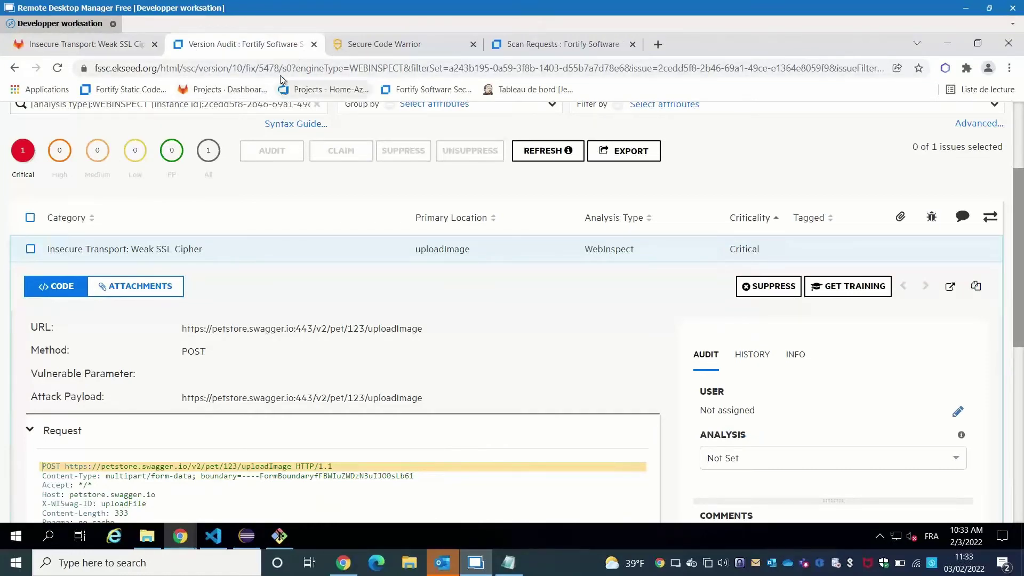
Step: Switch to Azure DevOps and open the Java_Demo project's pipeline definition, azure-pipelines.yml, for editing
{"action": "left_click", "coordinate": [138, 42]}
{"action": "left_click", "coordinate": [329, 90]}
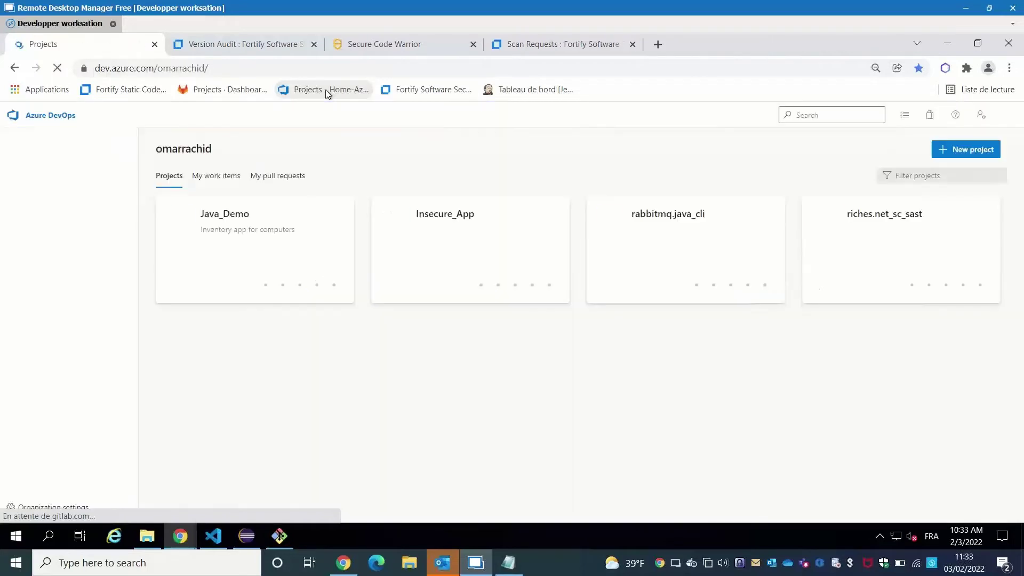
{"action": "left_click", "coordinate": [286, 229]}
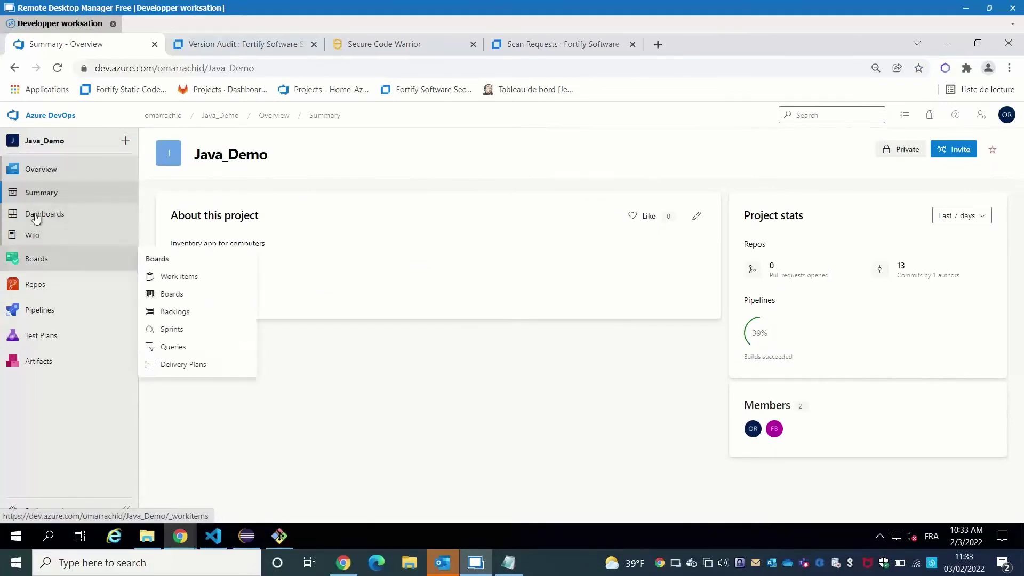
{"action": "mouse_move", "coordinate": [40, 284]}
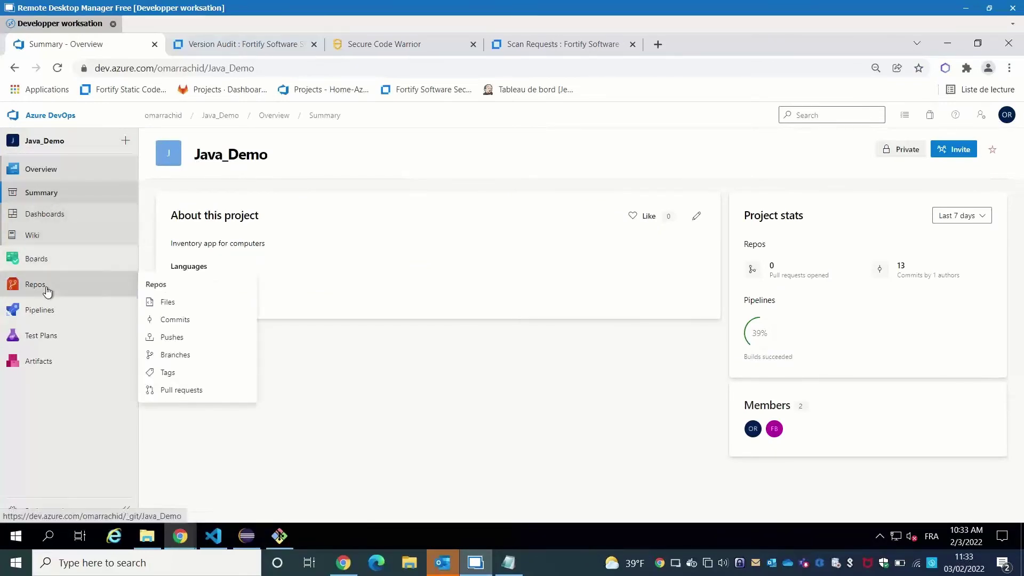
{"action": "left_click", "coordinate": [40, 310]}
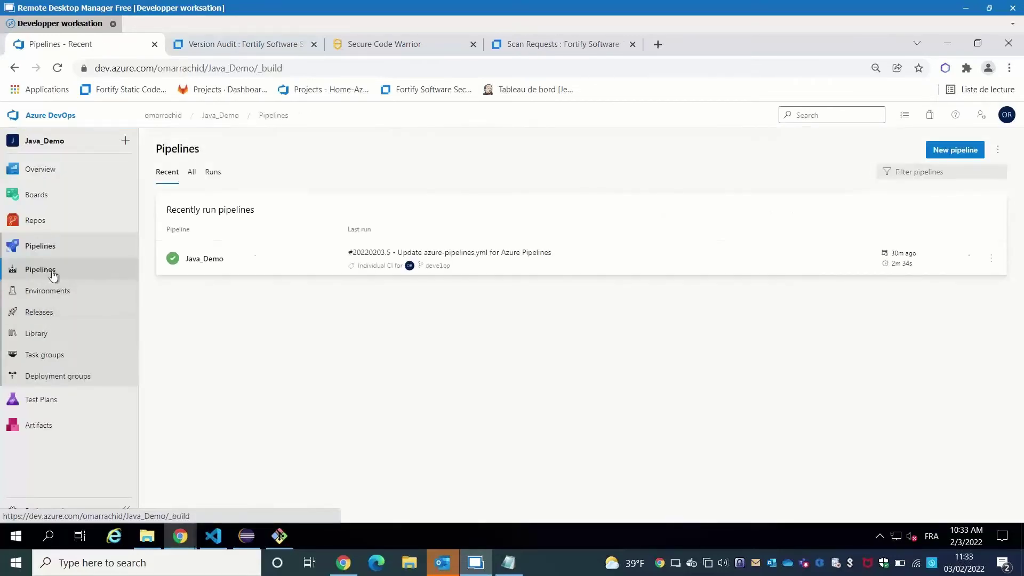
{"action": "left_click", "coordinate": [278, 259]}
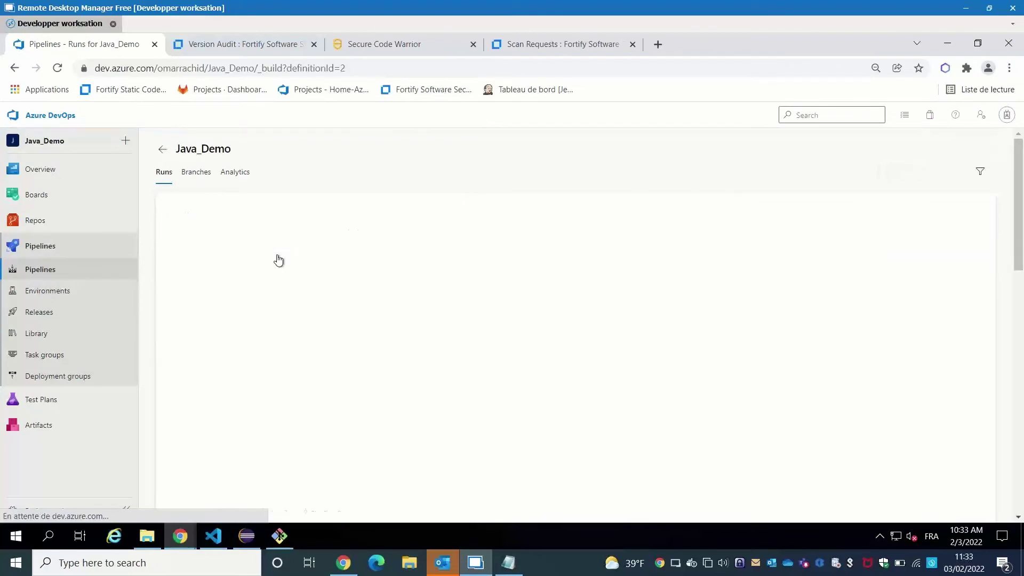
{"action": "left_click", "coordinate": [897, 151]}
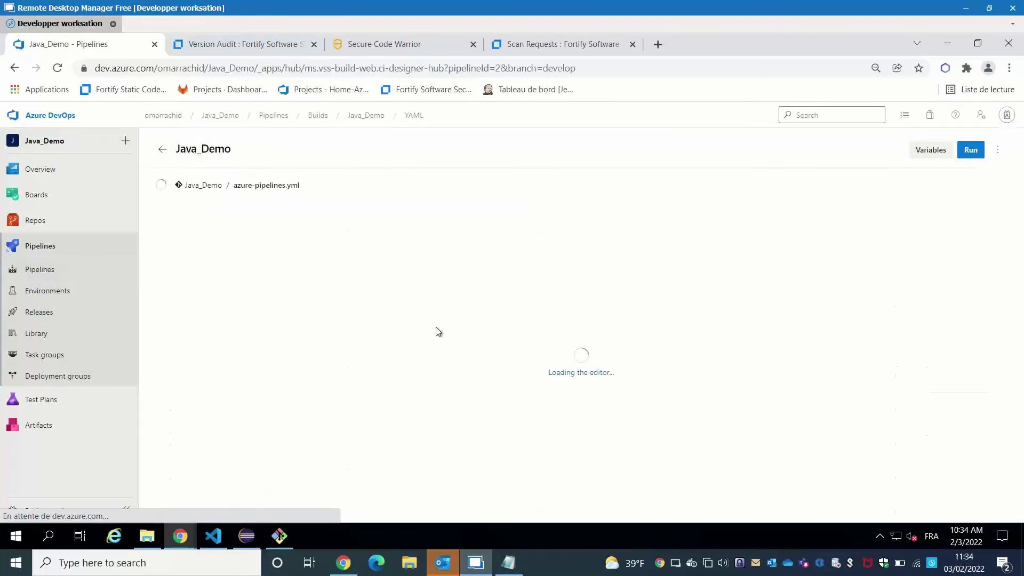
Step: Examine the FortifyScanCentralSAST task's FortifyToolsInstaller line and its full scancentral start command in azure-pipelines.yml
{"action": "scroll", "coordinate": [393, 348], "scroll_direction": "down", "scroll_amount": 3}
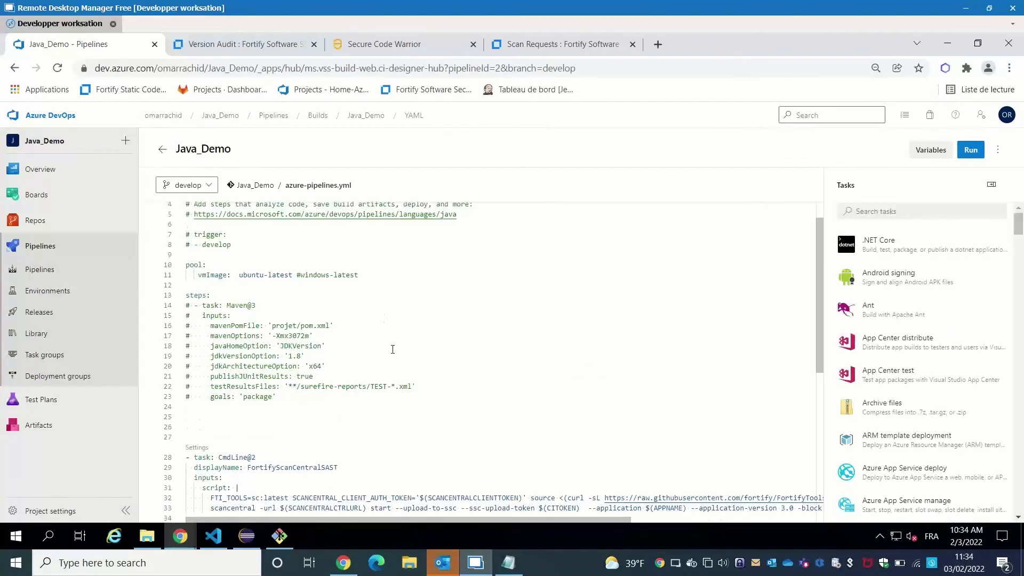
{"action": "scroll", "coordinate": [392, 352], "scroll_direction": "down", "scroll_amount": 3}
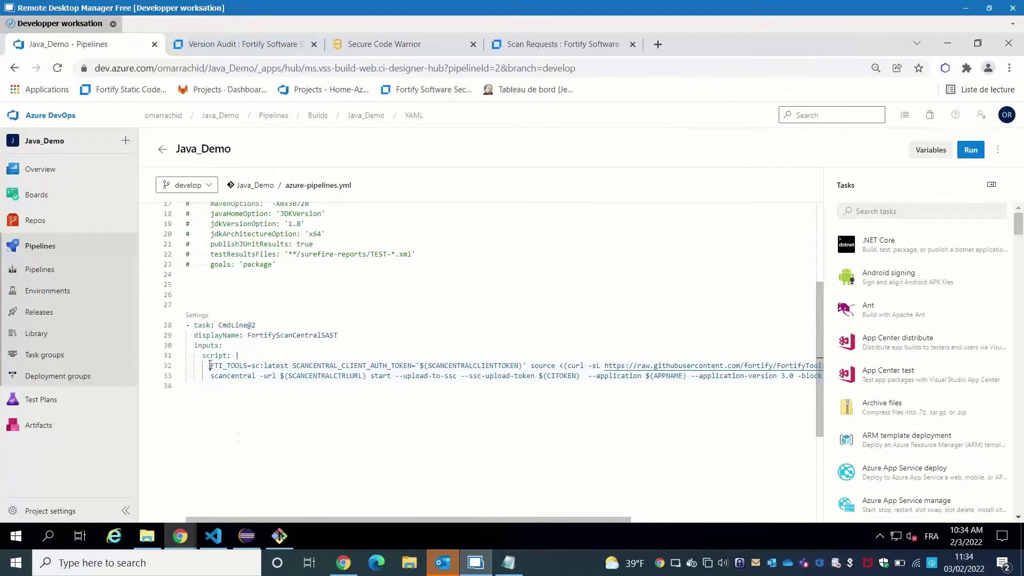
{"action": "left_click_drag", "start_coordinate": [212, 366], "coordinate": [839, 372]}
{"action": "left_click", "coordinate": [743, 367]}
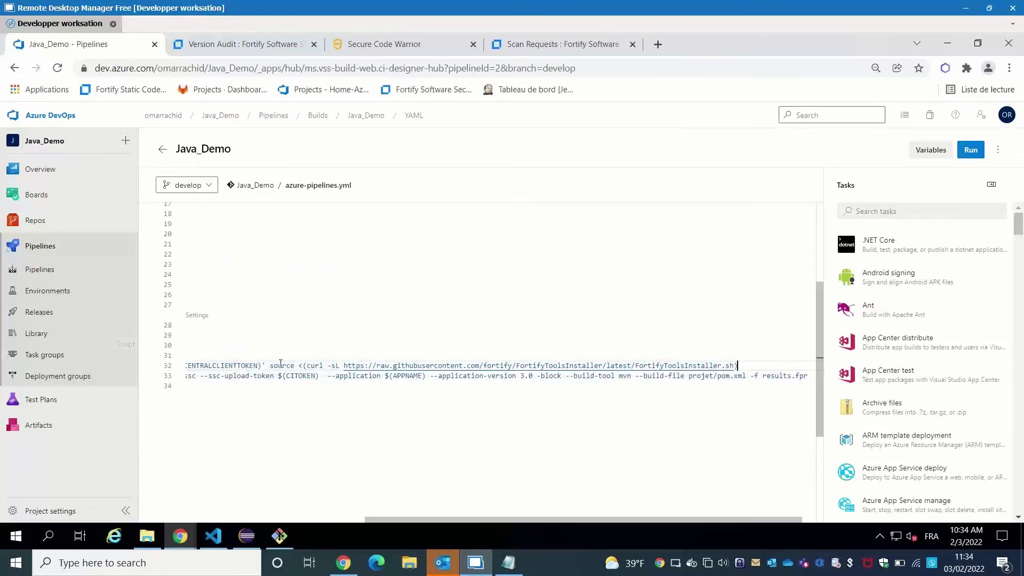
{"action": "left_click_drag", "start_coordinate": [450, 516], "coordinate": [271, 496]}
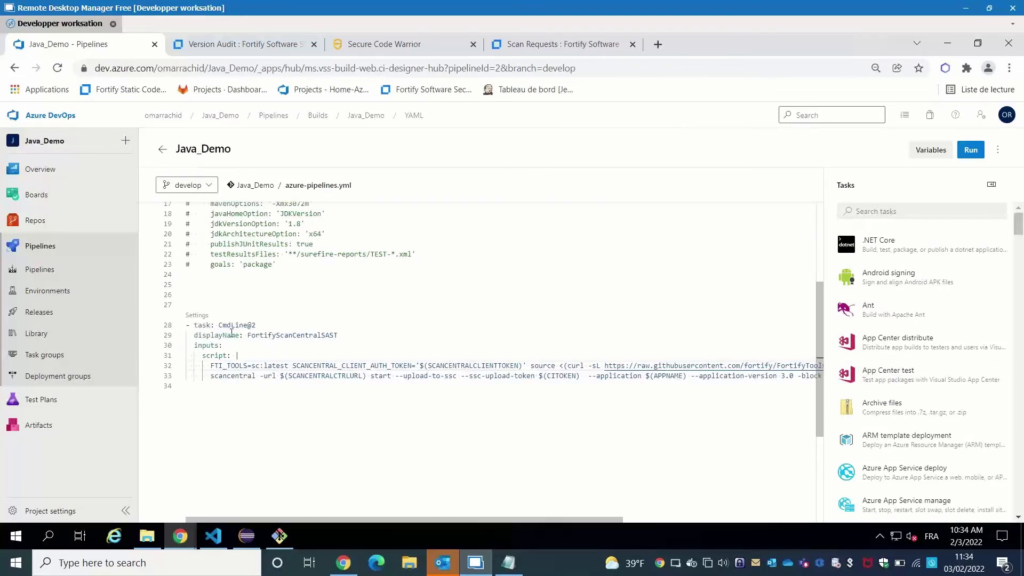
{"action": "left_click", "coordinate": [211, 375]}
{"action": "left_click", "coordinate": [362, 470], "text": "shift"}
{"action": "left_click_drag", "start_coordinate": [361, 515], "coordinate": [563, 510]}
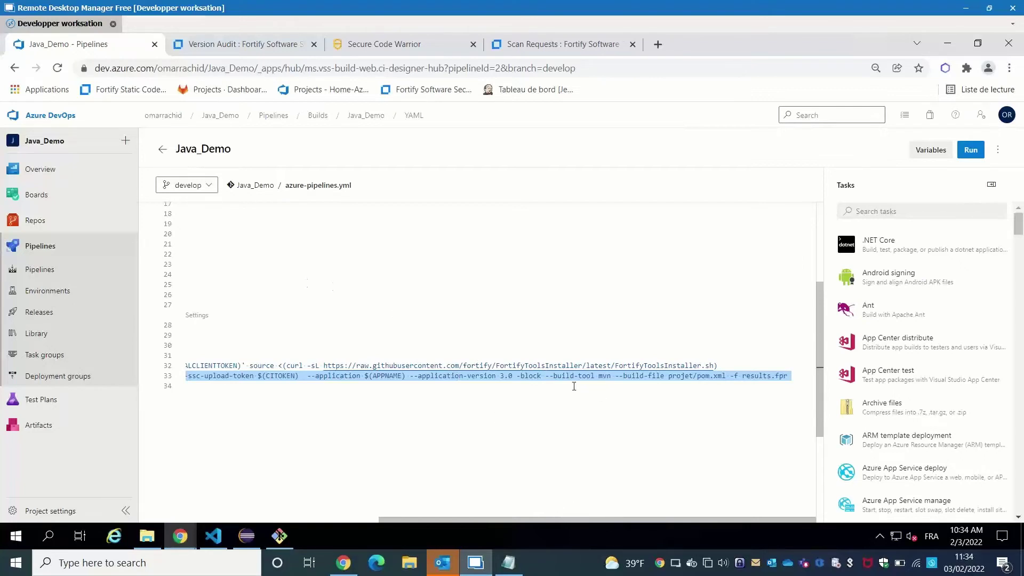
Step: Remove the -block option from the scancentral start command of the FortifyScanCentralSAST task
{"action": "left_click", "coordinate": [541, 376]}
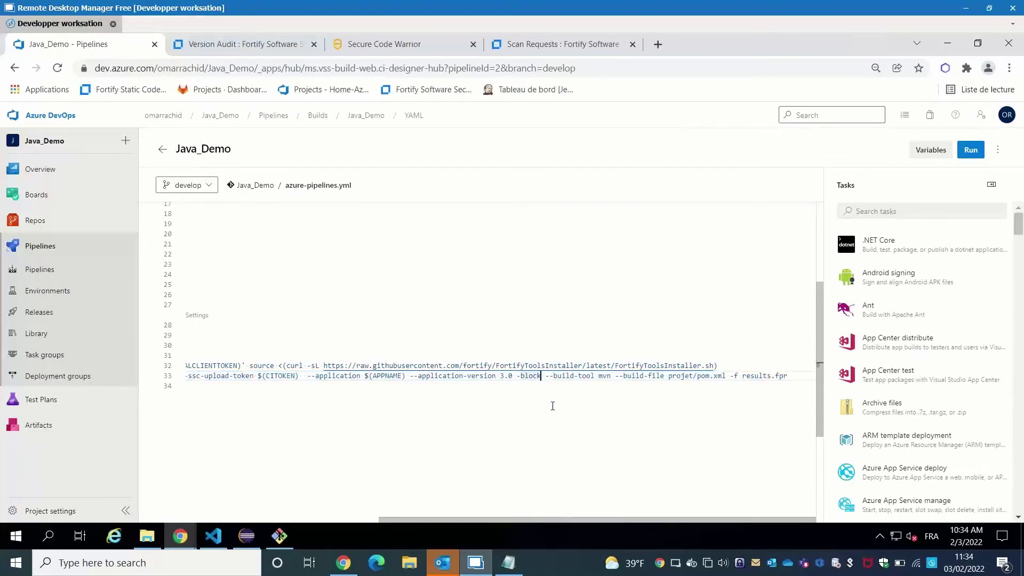
{"action": "key", "text": "BackSpace"}
{"action": "key", "text": "BackSpace"}
{"action": "key", "text": "BackSpace"}
{"action": "key", "text": "BackSpace"}
{"action": "key", "text": "BackSpace"}
{"action": "key", "text": "BackSpace"}
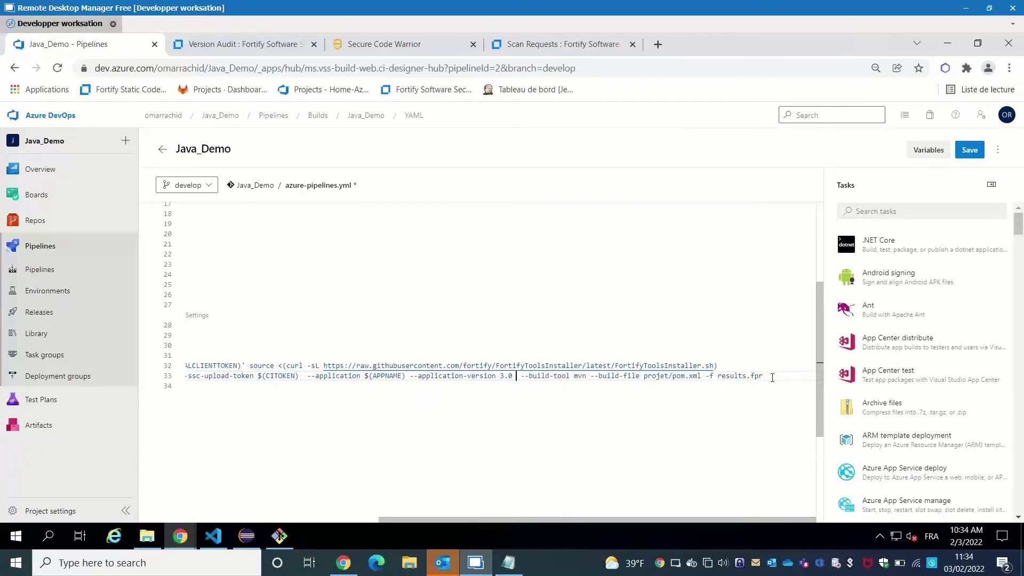
Step: Remove "-f results.fpr" from the scancentral command and set --application-version to 4.0
{"action": "left_click_drag", "start_coordinate": [772, 377], "coordinate": [713, 377]}
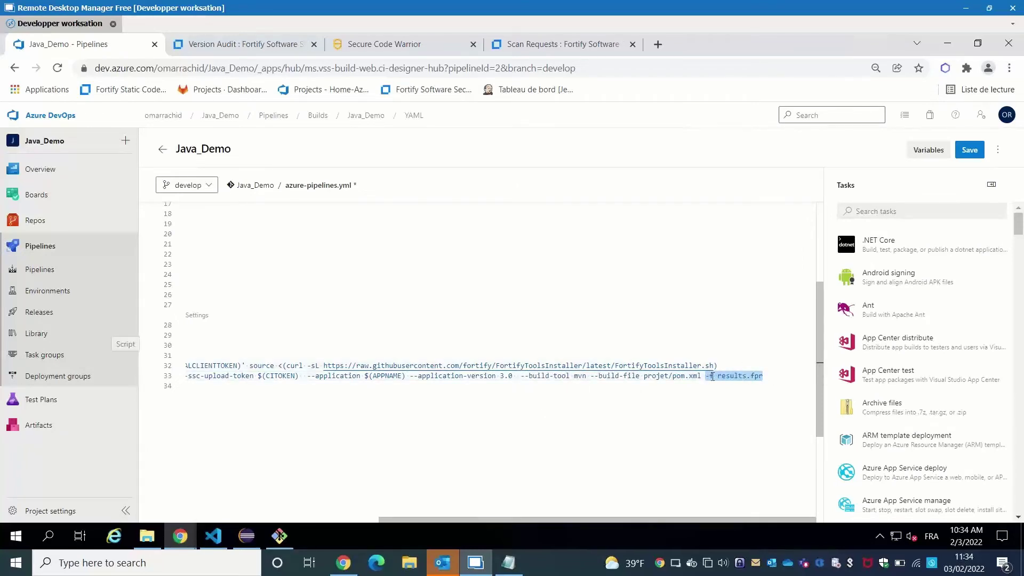
{"action": "key", "text": "BackSpace"}
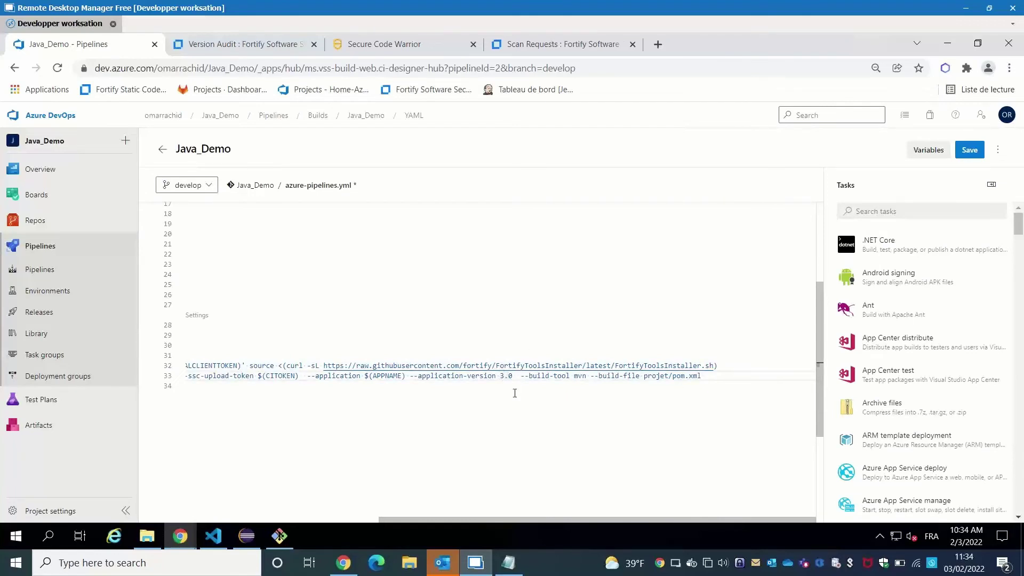
{"action": "key", "text": "BackSpace"}
{"action": "type", "text": "4"}
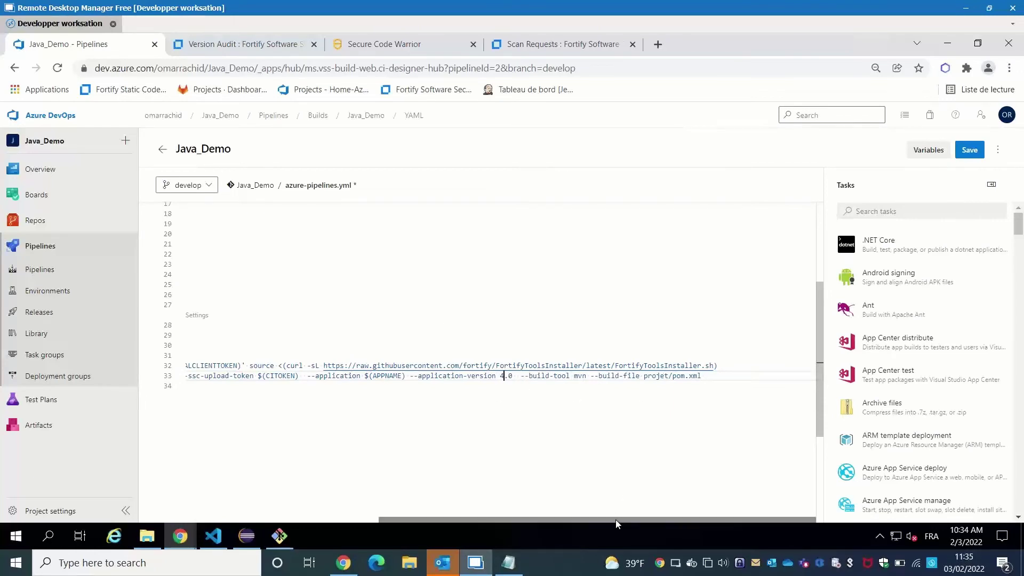
Step: Review the edited azure-pipelines.yml, checking the agent pool's vmImage setting, the commented Maven task and the full scancentral start command
{"action": "left_click_drag", "start_coordinate": [615, 519], "coordinate": [492, 521]}
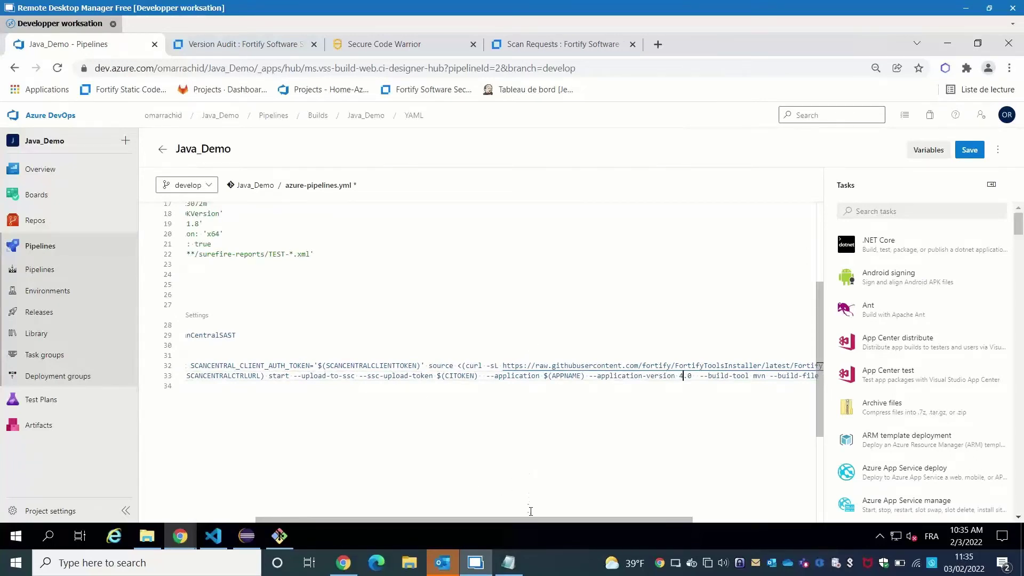
{"action": "left_click_drag", "start_coordinate": [530, 519], "coordinate": [460, 519]}
{"action": "scroll", "coordinate": [286, 290], "scroll_direction": "up", "scroll_amount": 5}
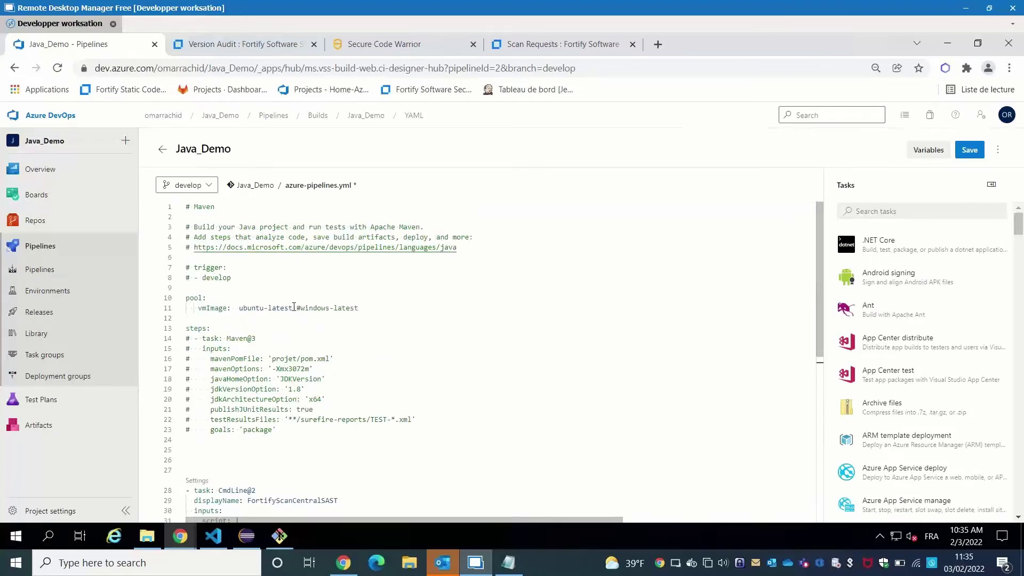
{"action": "left_click_drag", "start_coordinate": [282, 308], "coordinate": [258, 302]}
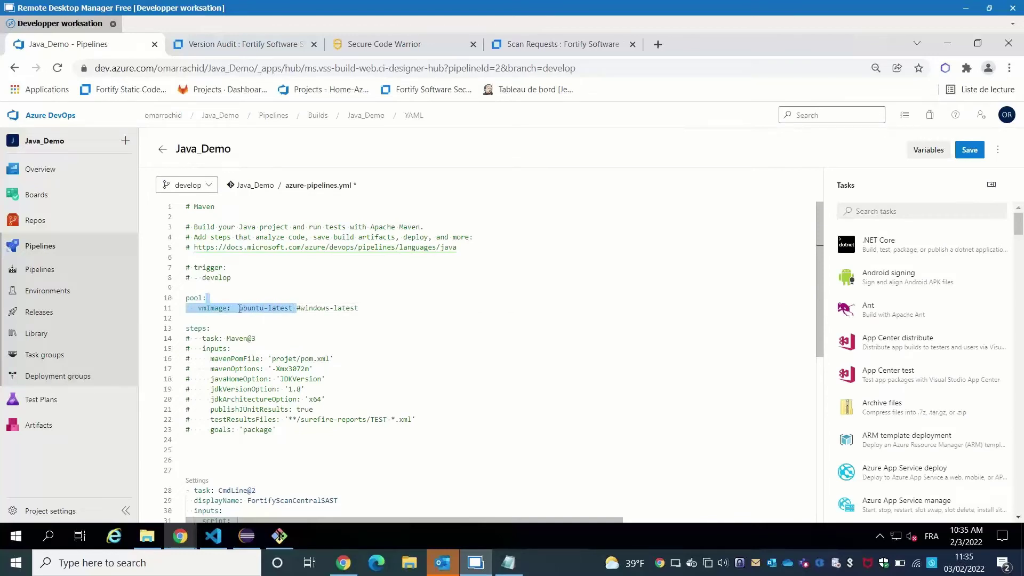
{"action": "scroll", "coordinate": [290, 345], "scroll_direction": "down", "scroll_amount": 1}
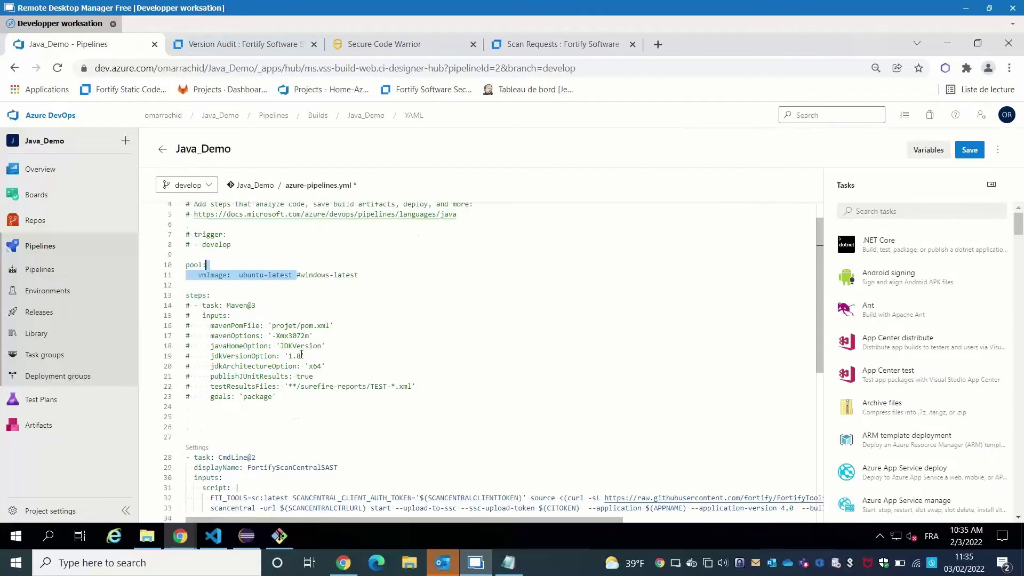
{"action": "scroll", "coordinate": [301, 355], "scroll_direction": "down", "scroll_amount": 2}
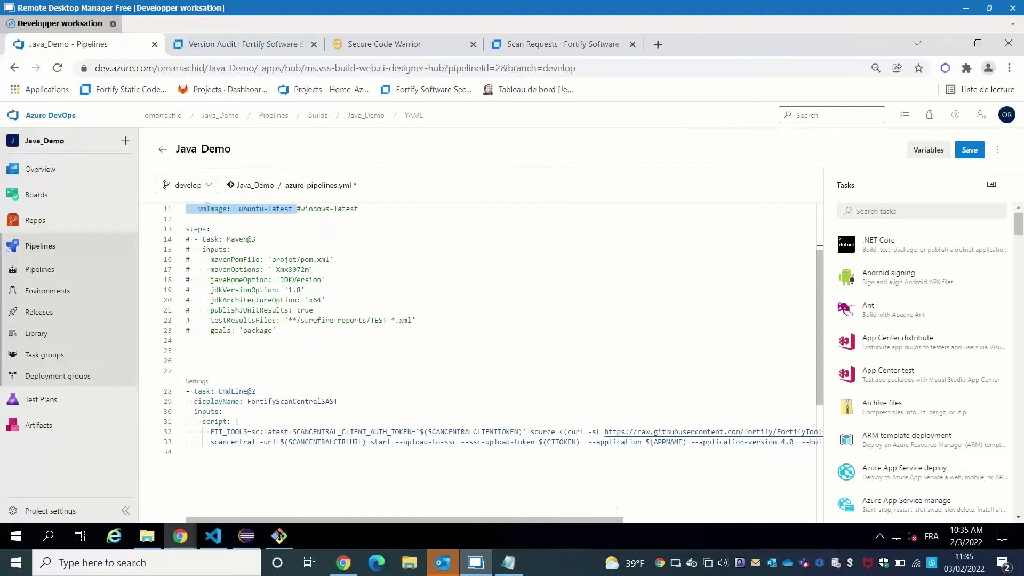
{"action": "left_click_drag", "start_coordinate": [610, 519], "coordinate": [752, 519]}
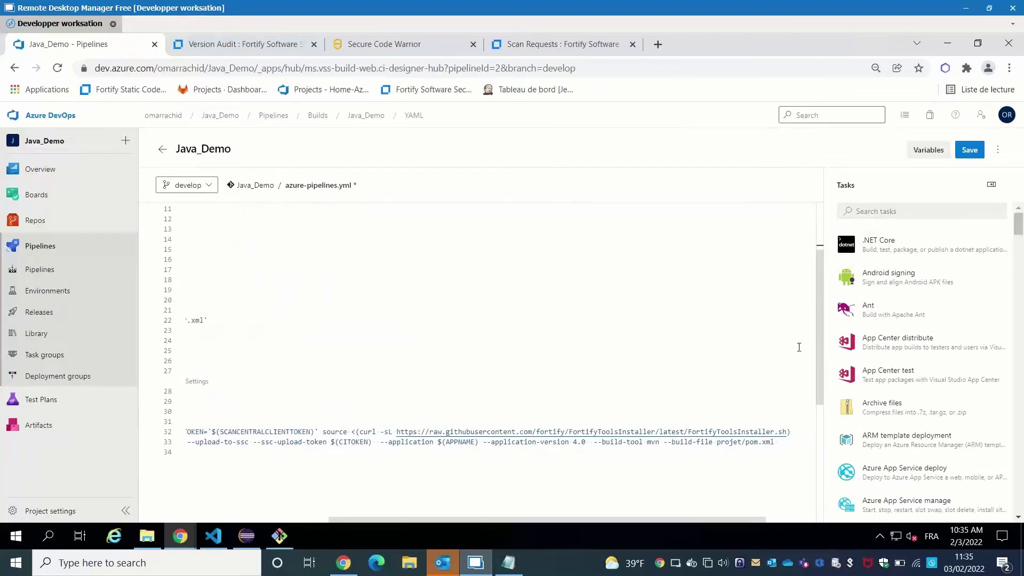
{"action": "scroll", "coordinate": [758, 443], "scroll_direction": "down", "scroll_amount": 2}
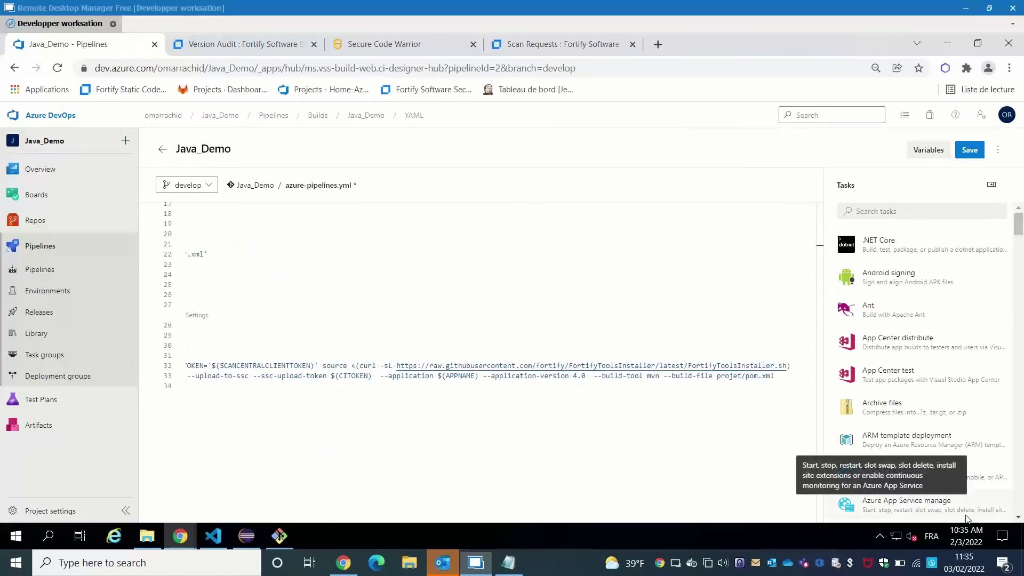
Step: Save the edited azure-pipelines.yml with a commit directly to the develop branch
{"action": "left_click", "coordinate": [969, 150]}
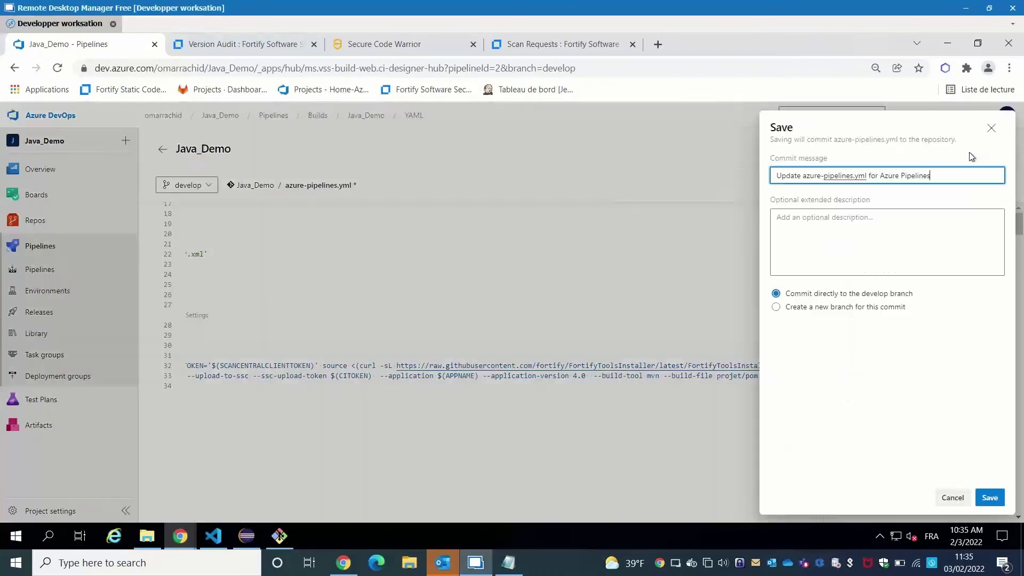